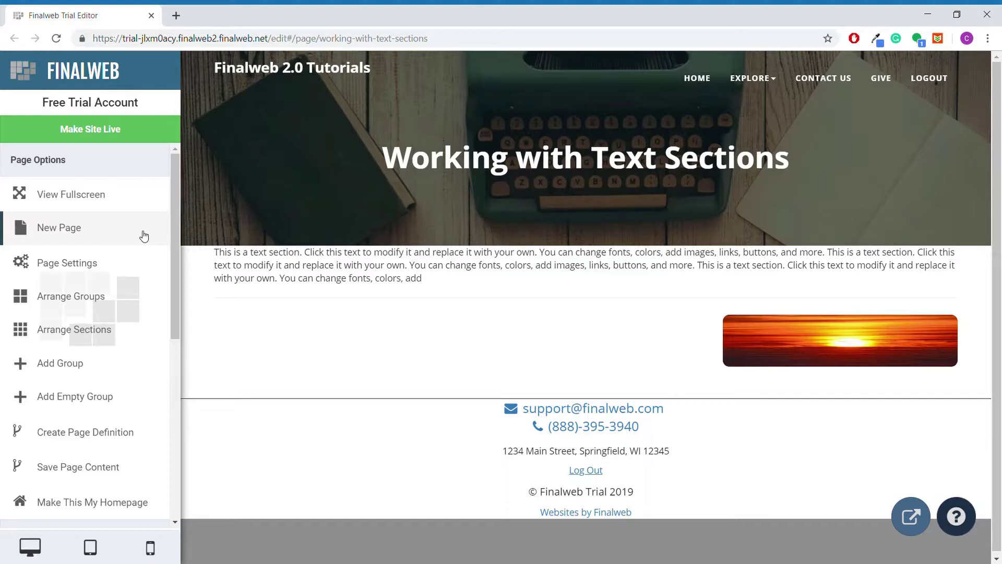
# Step: Bring up the editing controls for the text section on the 'Working with Text Sections' page
pyautogui.moveTo(369, 314)
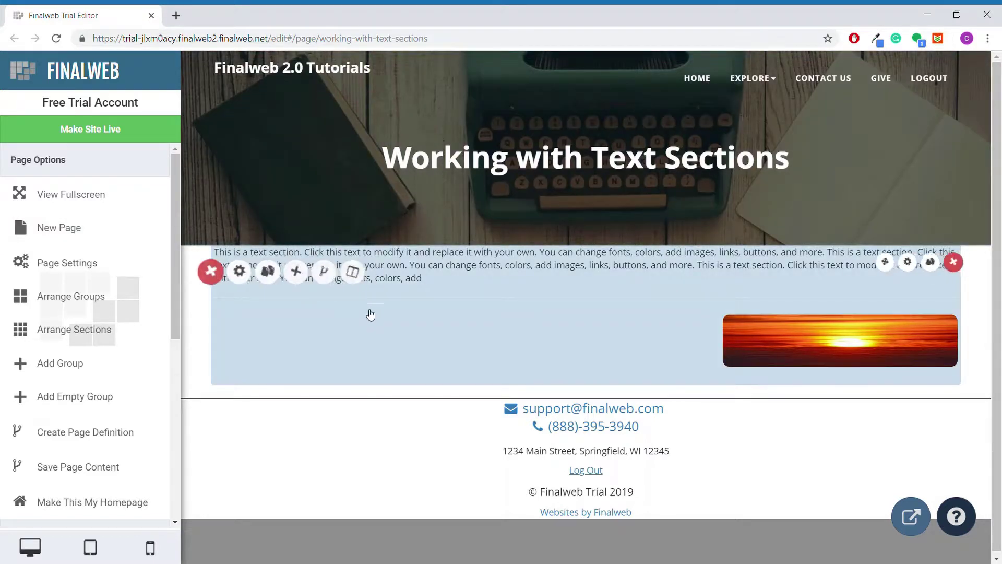
# Step: In the text section's Layout Settings, set Background Type to Color with a Solid Color fill
pyautogui.click(903, 271)
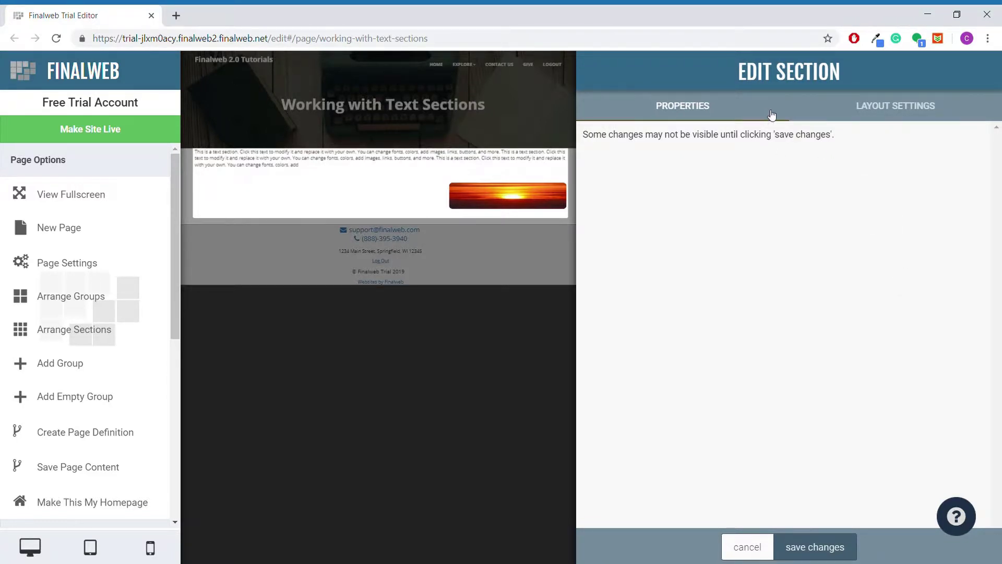
pyautogui.click(862, 114)
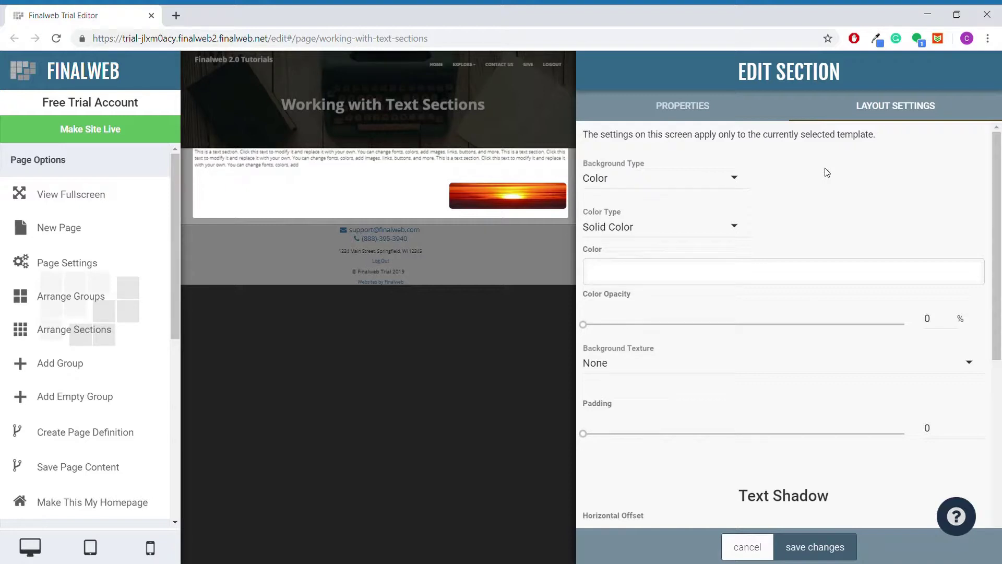
pyautogui.click(708, 176)
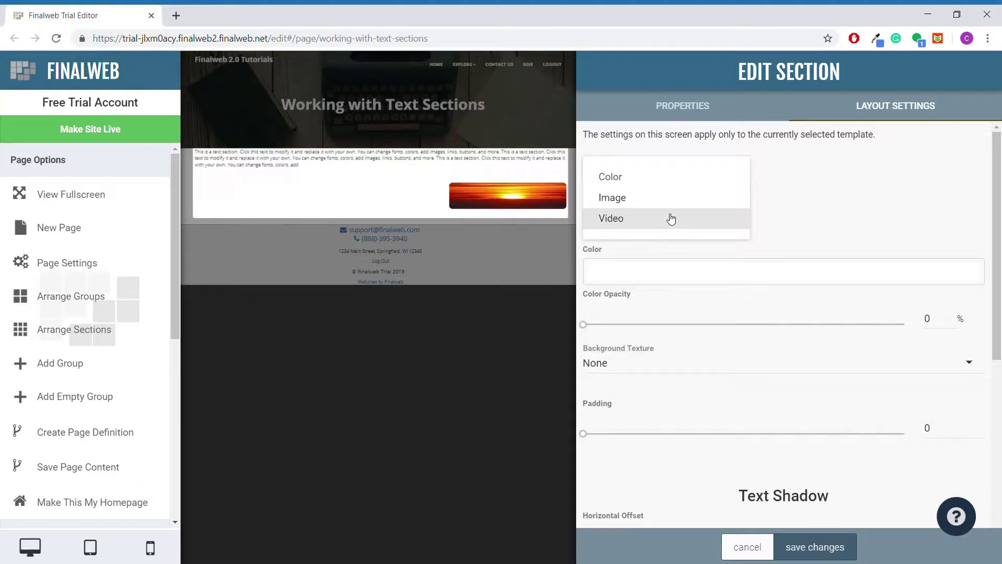
pyautogui.click(663, 180)
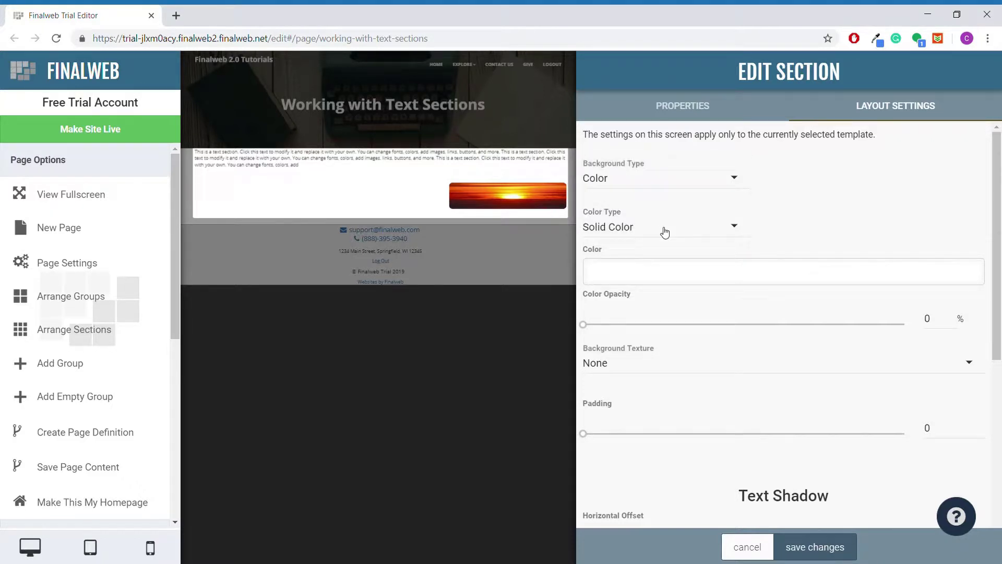
pyautogui.click(665, 231)
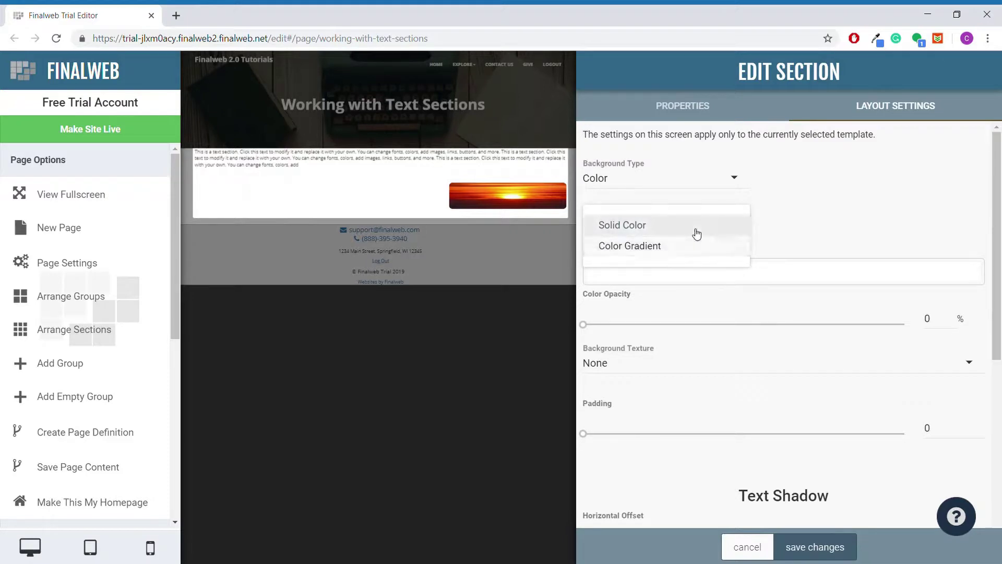
pyautogui.click(738, 225)
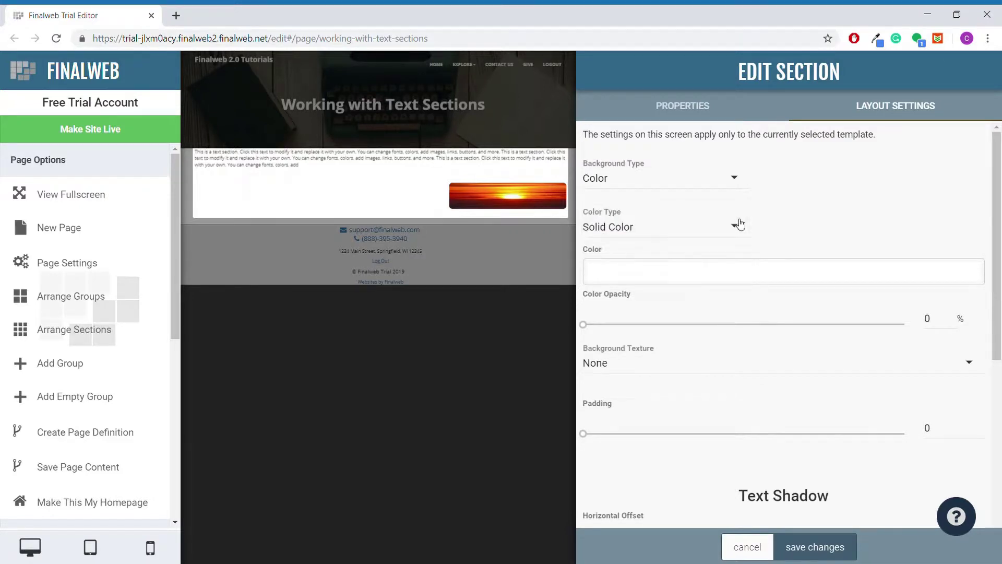
# Step: Make the section background deep red (CB1C1C), adjust its opacity, and list the background textures
pyautogui.click(634, 275)
pyautogui.moveTo(659, 302); pyautogui.dragTo(702, 317)
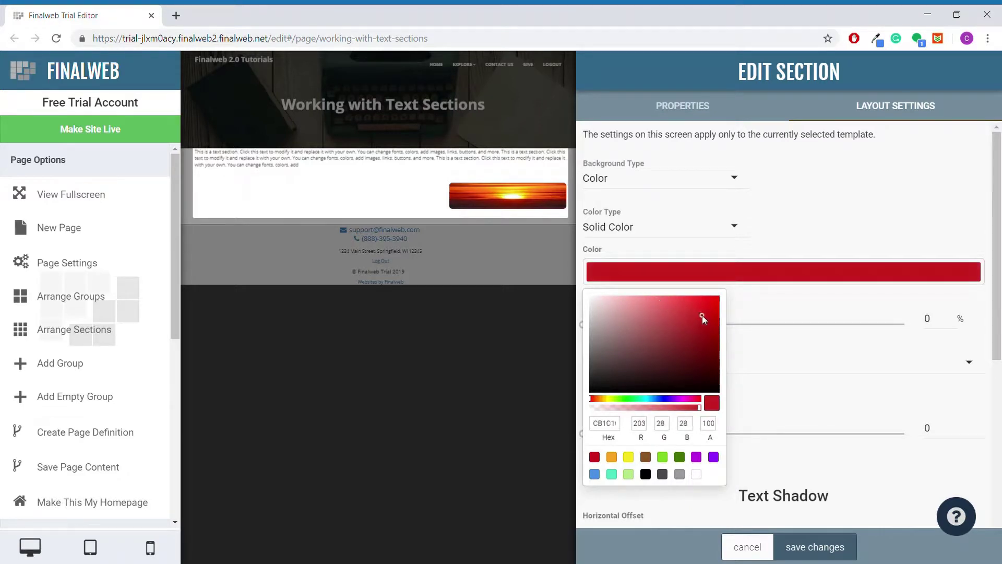
pyautogui.click(752, 283)
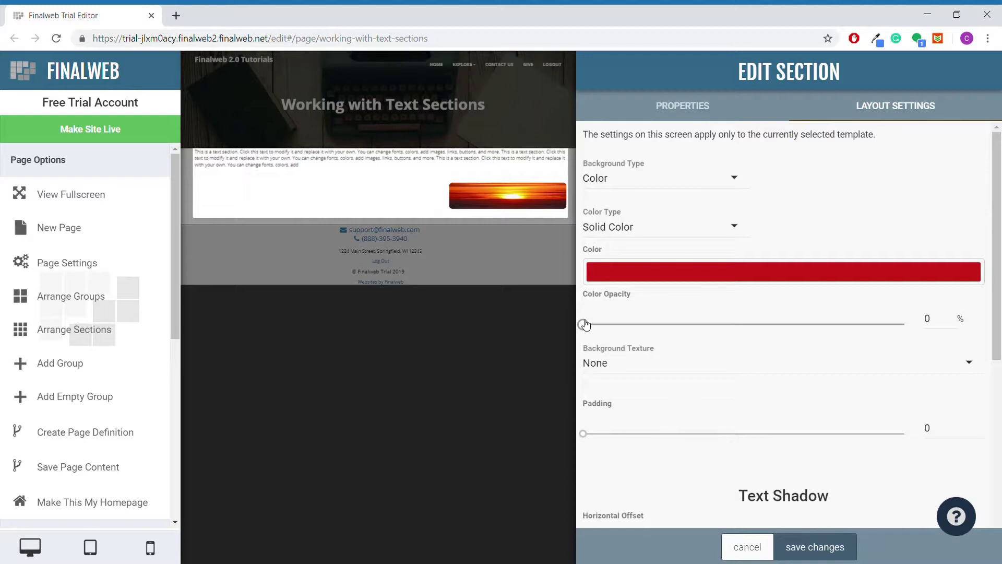
pyautogui.moveTo(586, 325)
pyautogui.mouseDown()
pyautogui.moveTo(850, 327)
pyautogui.moveTo(625, 339)
pyautogui.moveTo(584, 326)
pyautogui.mouseUp()
pyautogui.click(755, 362)
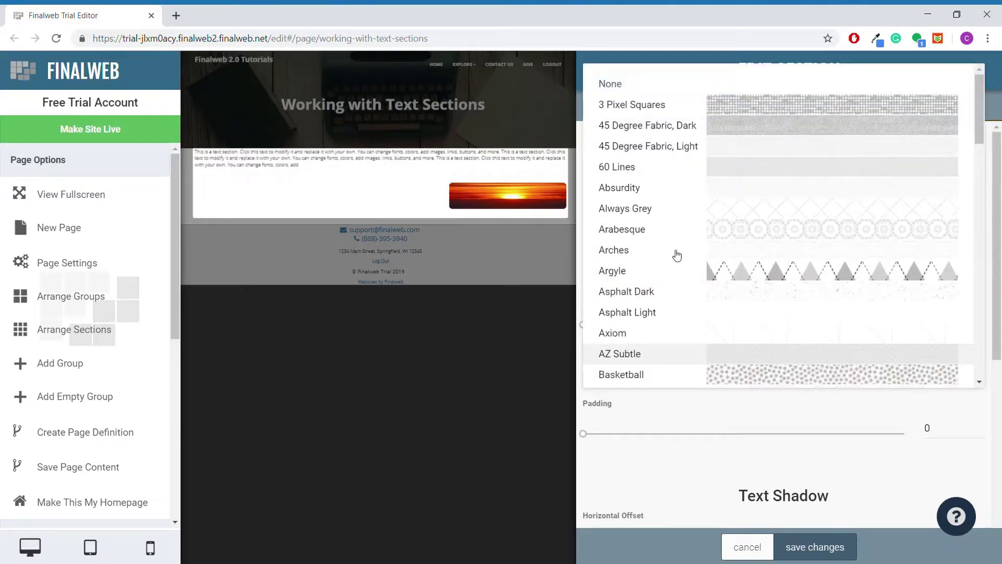
# Step: Keep the background texture at None, adjust the section padding, and save the section settings
pyautogui.click(679, 398)
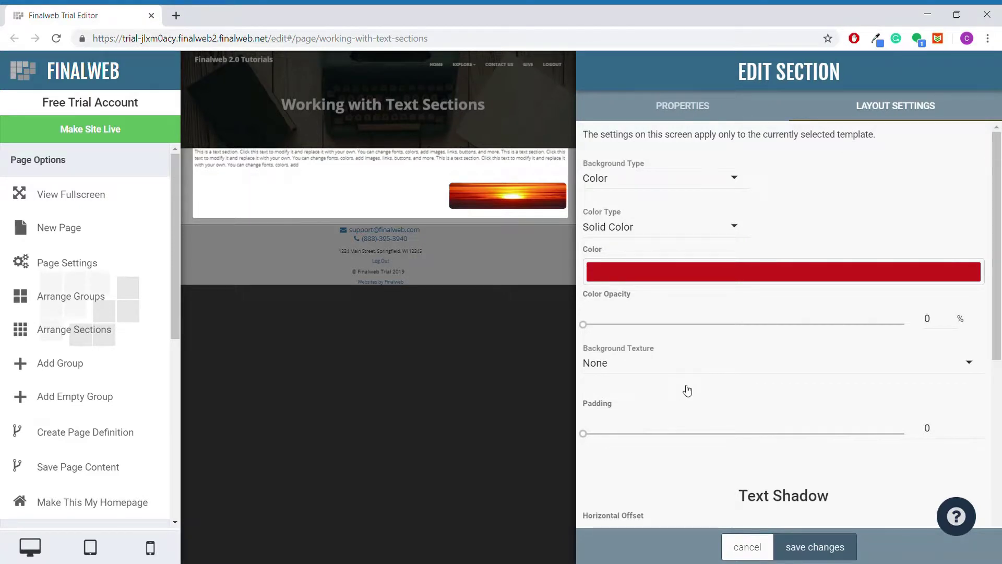
pyautogui.scroll(-1, 687, 390)
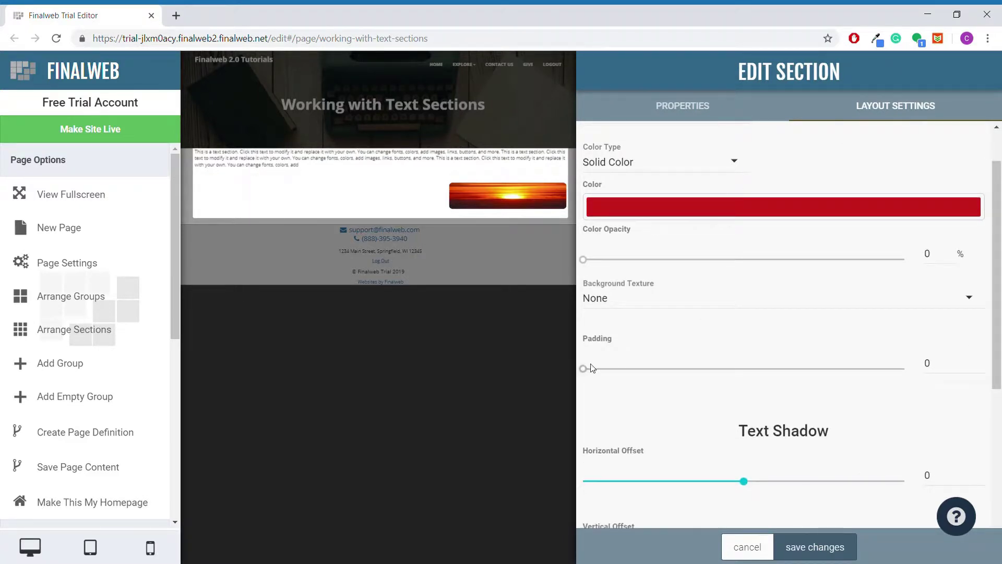
pyautogui.moveTo(590, 372)
pyautogui.mouseDown()
pyautogui.moveTo(755, 372)
pyautogui.moveTo(583, 368)
pyautogui.mouseUp()
pyautogui.scroll(-3, 680, 352)
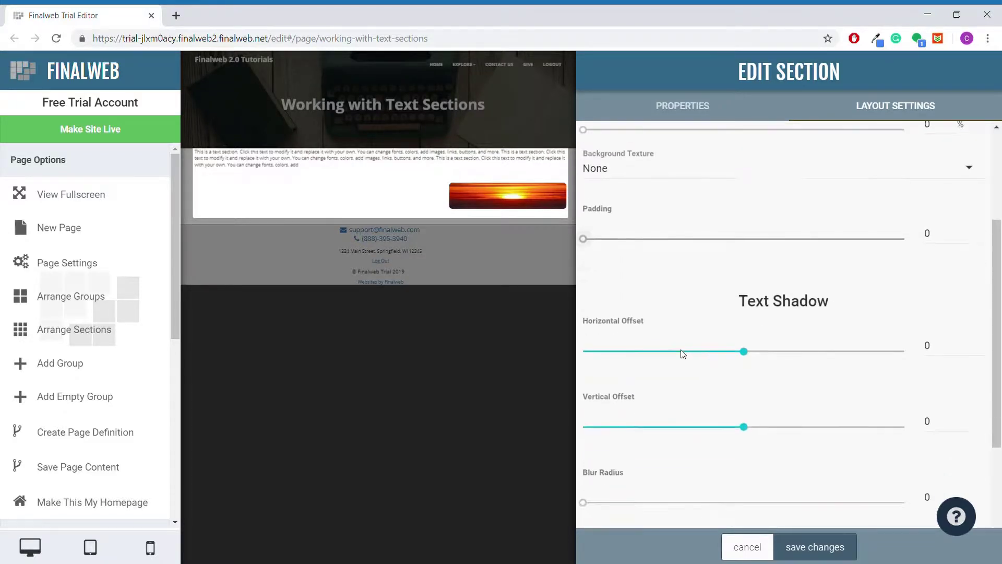
pyautogui.scroll(1, 681, 352)
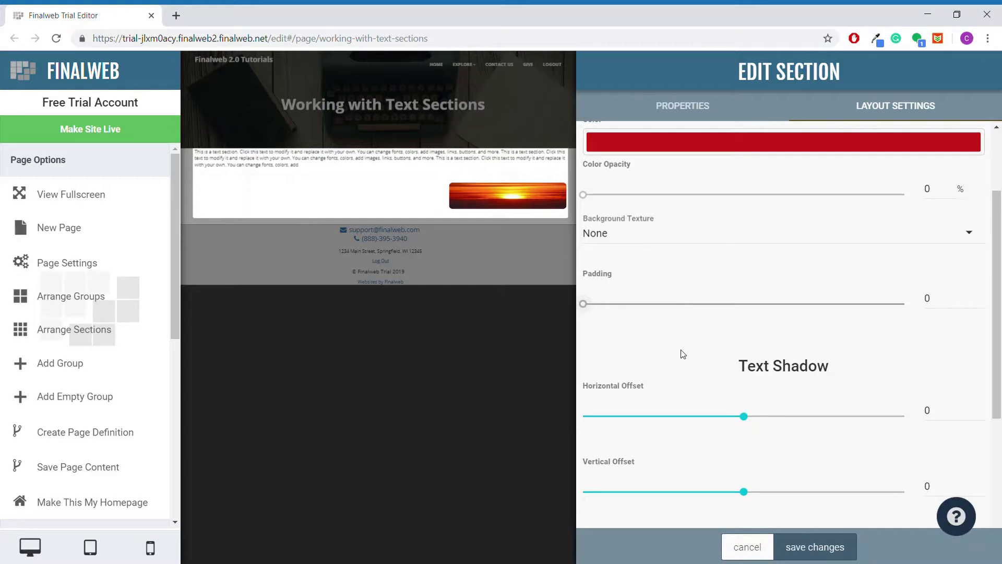
pyautogui.scroll(-7, 683, 354)
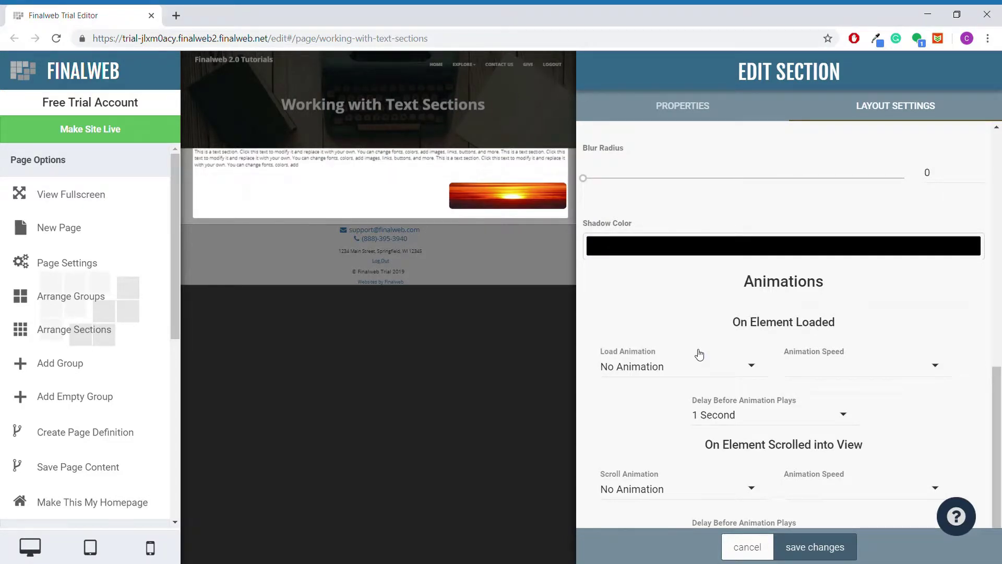
pyautogui.scroll(-1, 778, 451)
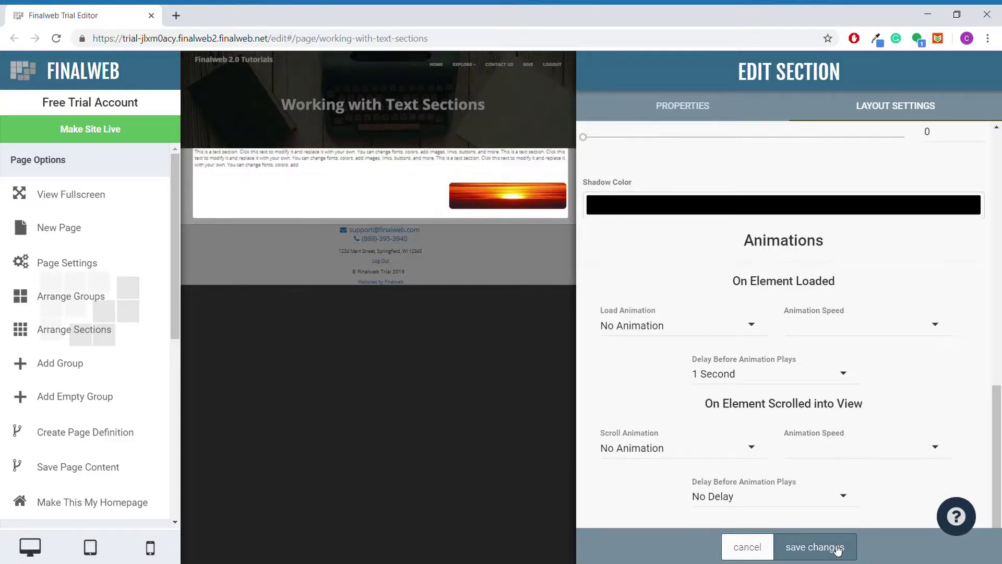
pyautogui.click(838, 549)
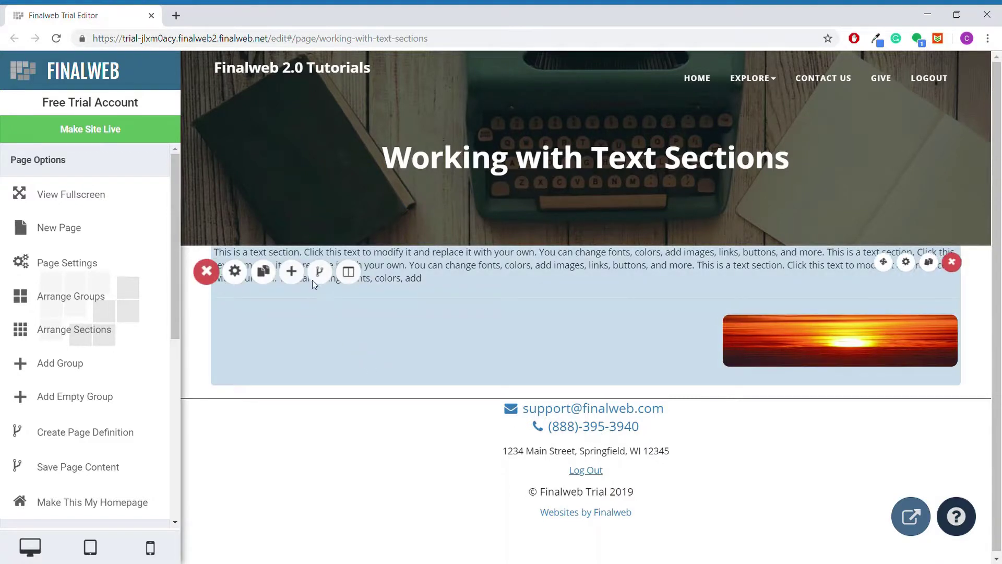
# Step: Add a Heading section reading 'My Sample Heading' below the image and start editing it
pyautogui.click(291, 270)
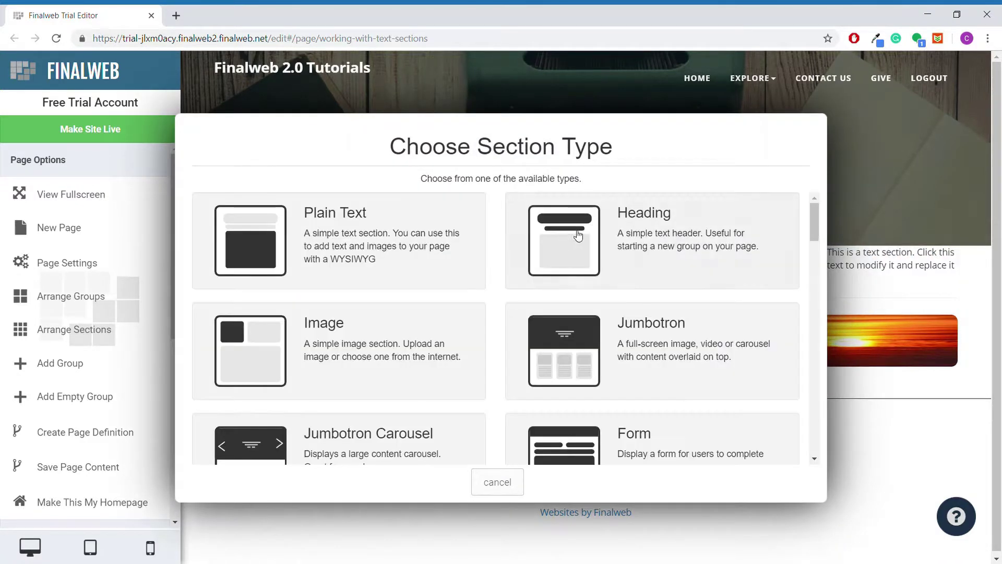
pyautogui.click(593, 230)
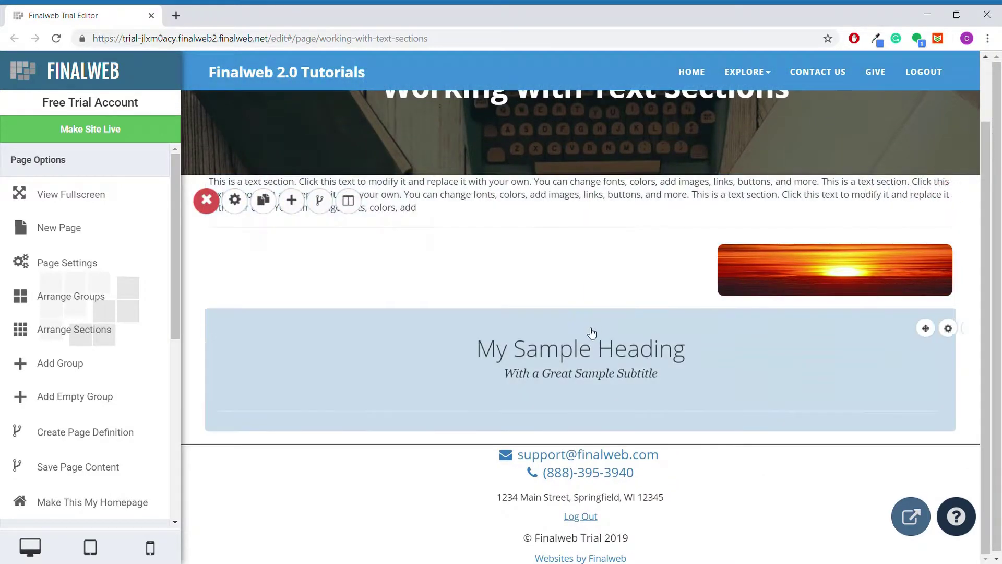
pyautogui.click(588, 360)
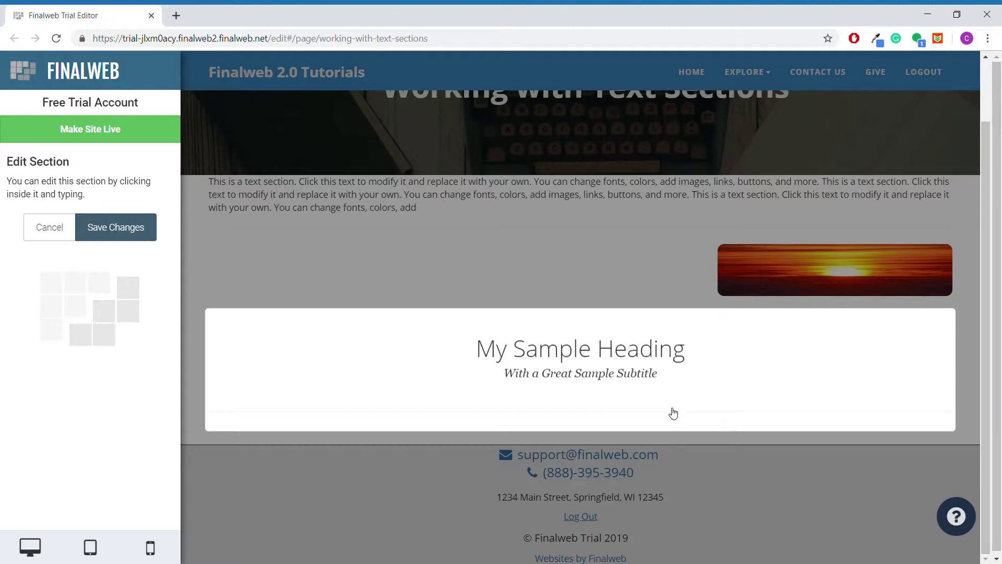
# Step: Replace 'My Sample Heading' with 'Heading Tutorial', delete the subtitle line, and save
pyautogui.moveTo(686, 351); pyautogui.dragTo(476, 349)
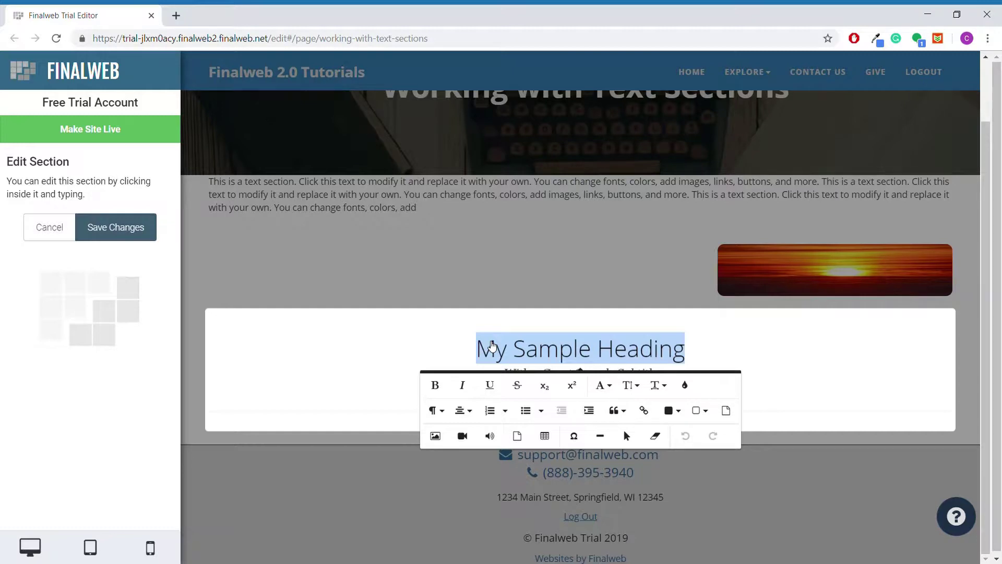
pyautogui.write('Heading Tu')
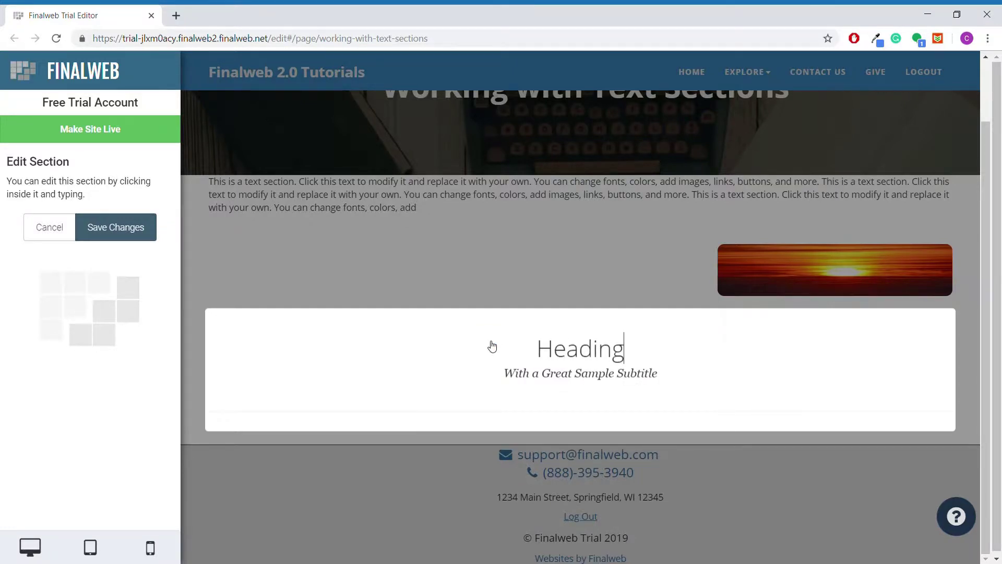
pyautogui.write('torial')
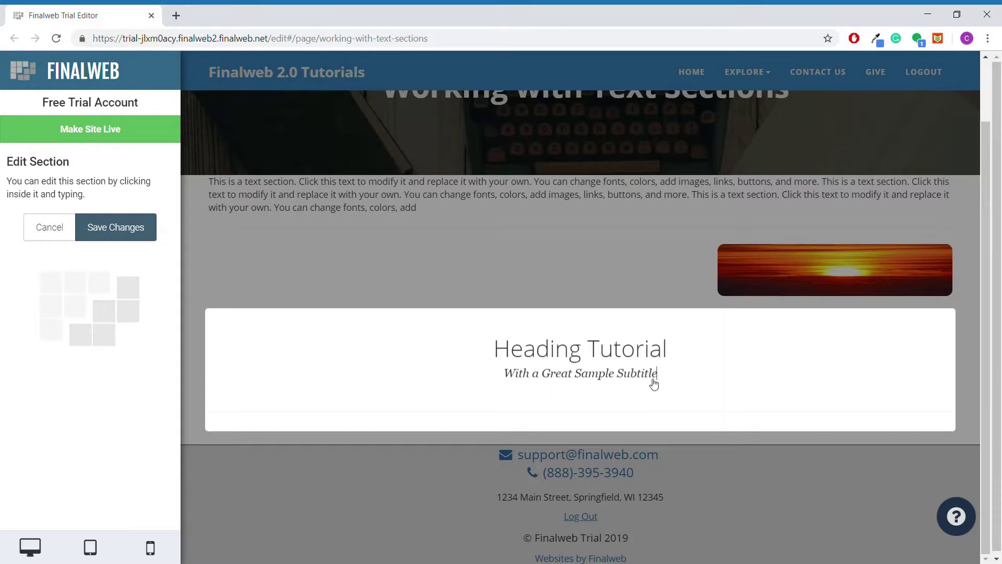
pyautogui.moveTo(653, 379); pyautogui.dragTo(505, 389)
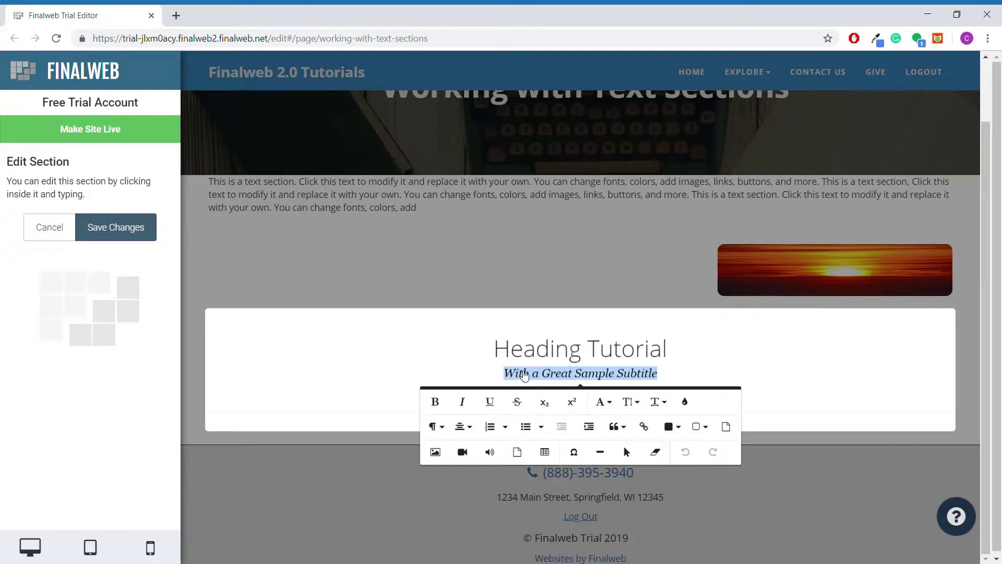
pyautogui.press('BackSpace')
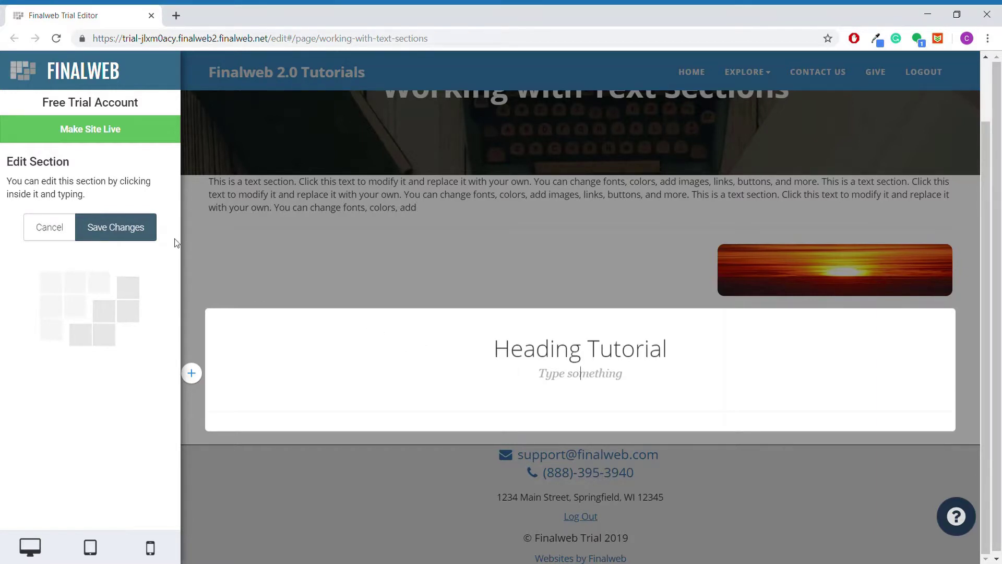
pyautogui.click(150, 237)
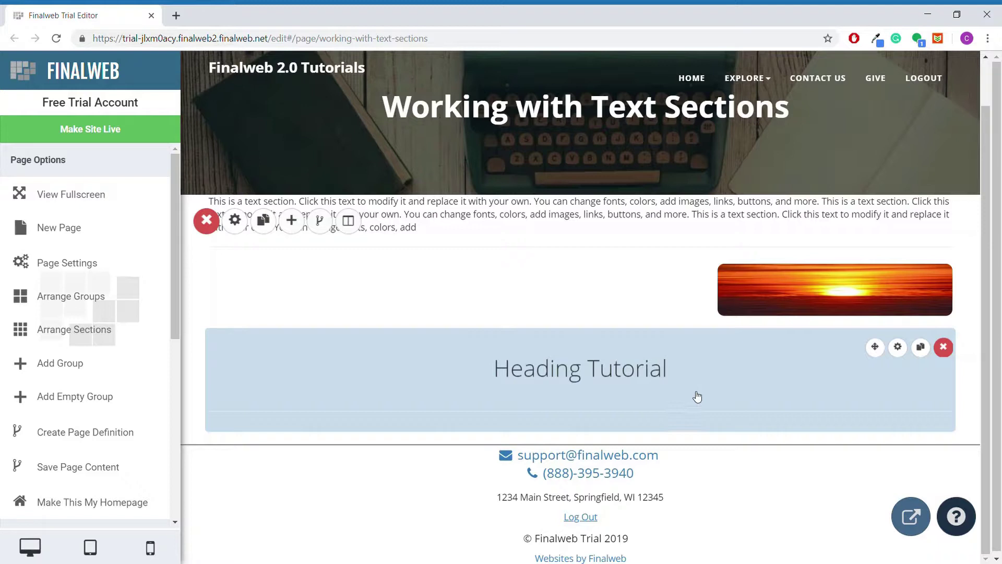
# Step: Set the heading's text shadow horizontal and vertical offsets to 2
pyautogui.click(898, 347)
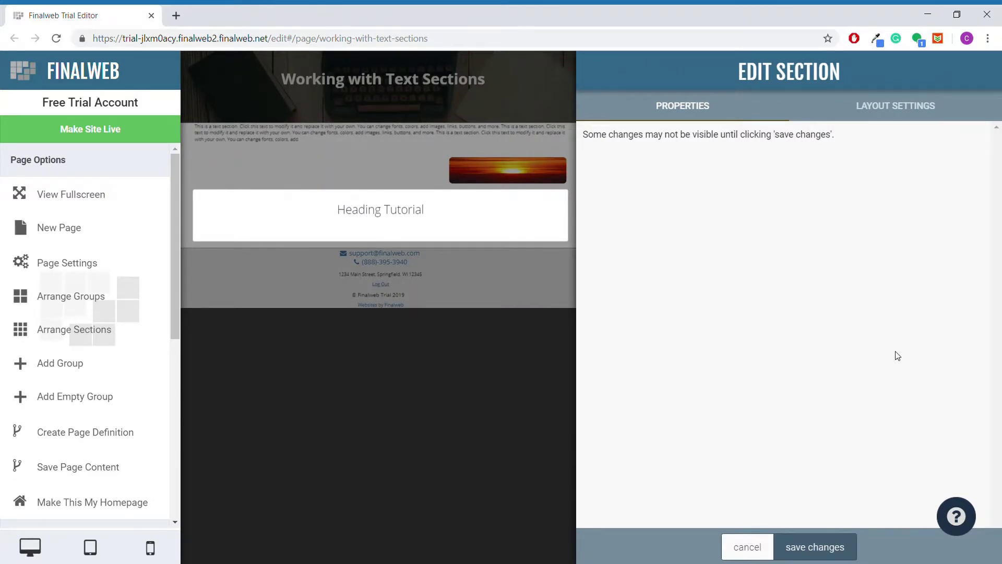
pyautogui.click(877, 107)
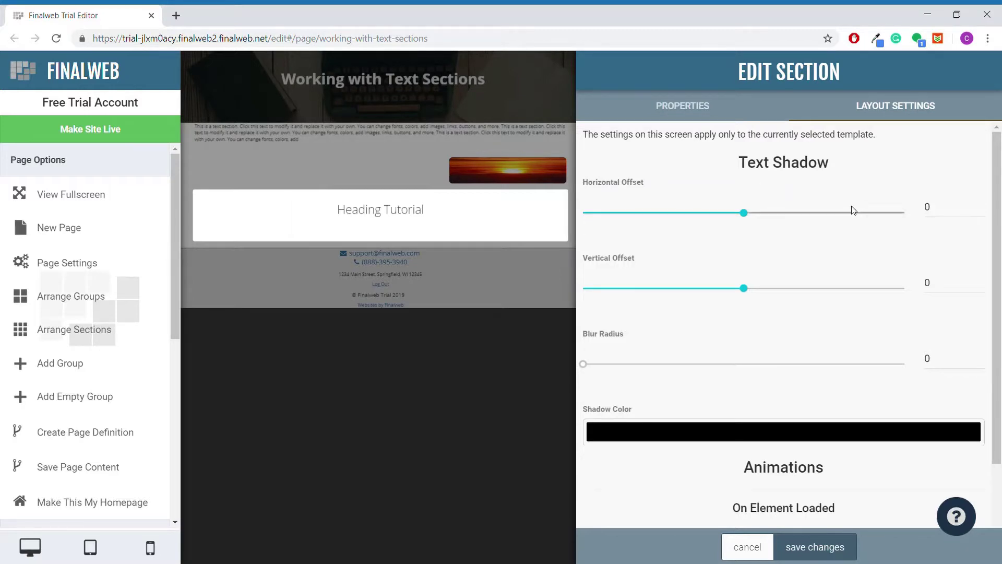
pyautogui.click(966, 218)
pyautogui.write('2')
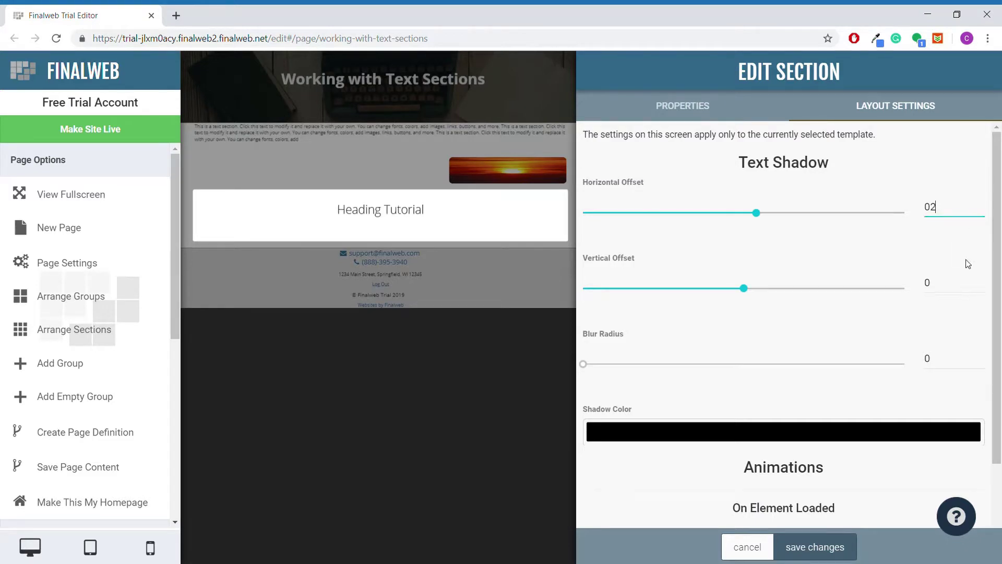
pyautogui.click(959, 285)
pyautogui.write('2')
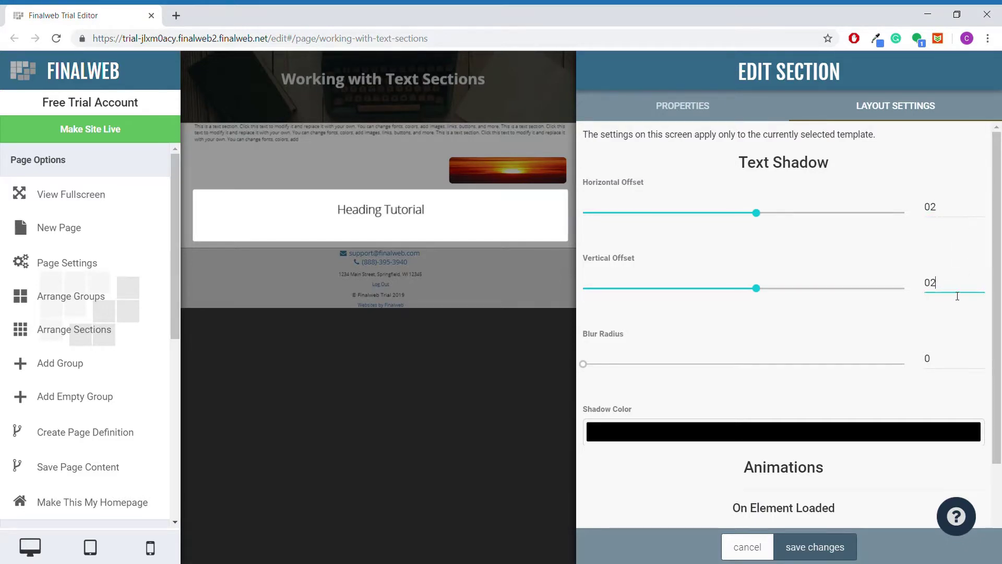
# Step: Set the heading shadow's blur radius to 7 with a black shadow colour
pyautogui.click(951, 353)
pyautogui.write('6')
pyautogui.click(624, 368)
pyautogui.moveTo(628, 374)
pyautogui.mouseDown()
pyautogui.moveTo(893, 374)
pyautogui.moveTo(574, 389)
pyautogui.moveTo(629, 386)
pyautogui.mouseUp()
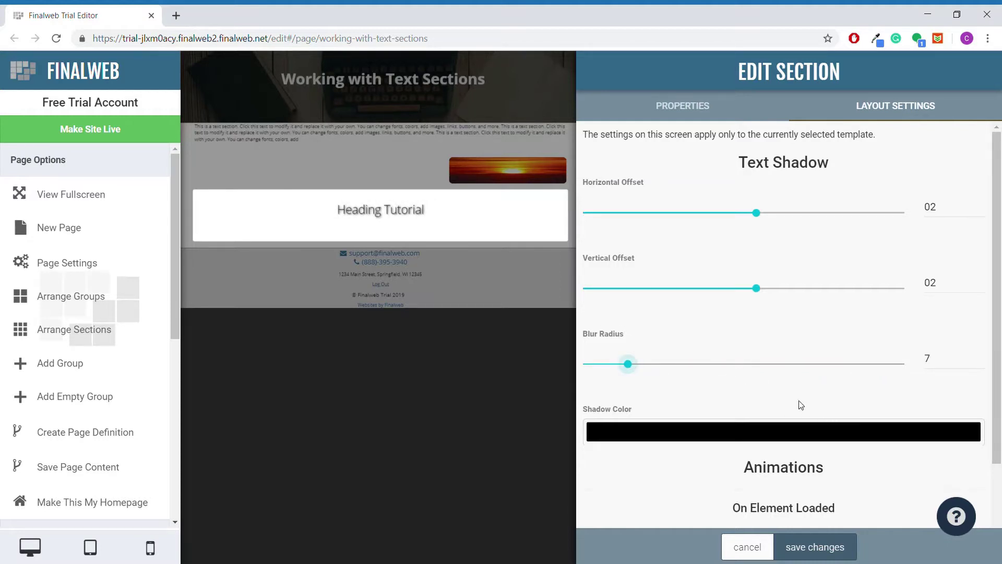
pyautogui.scroll(-1, 763, 373)
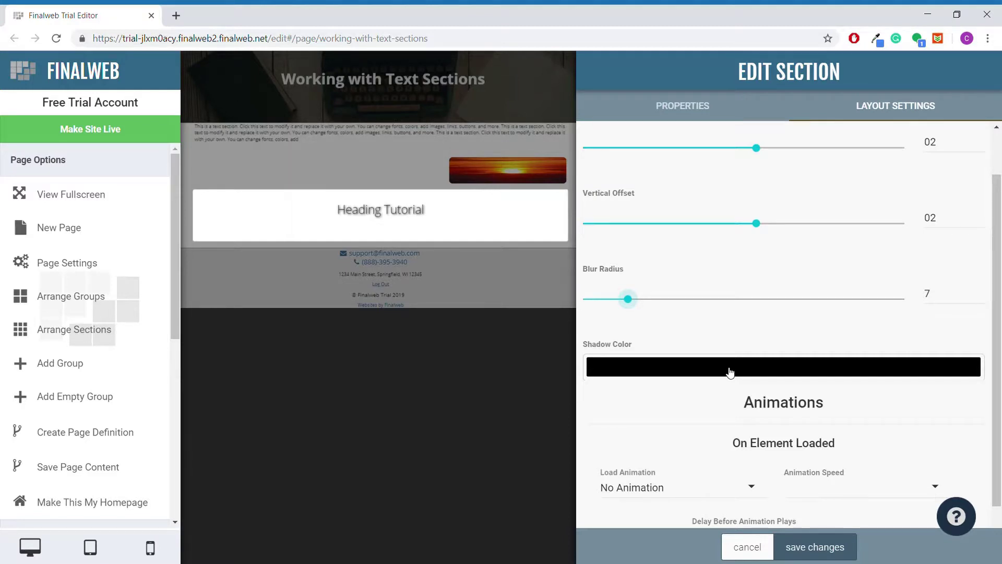
pyautogui.scroll(-3, 730, 372)
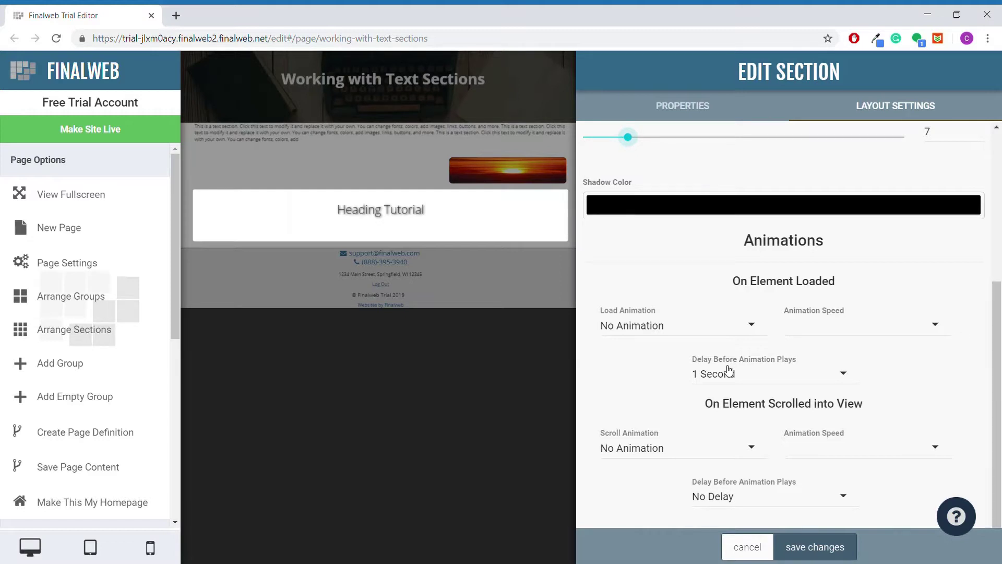
# Step: Save the shadow settings and add a Tabs section to the empty group
pyautogui.click(821, 548)
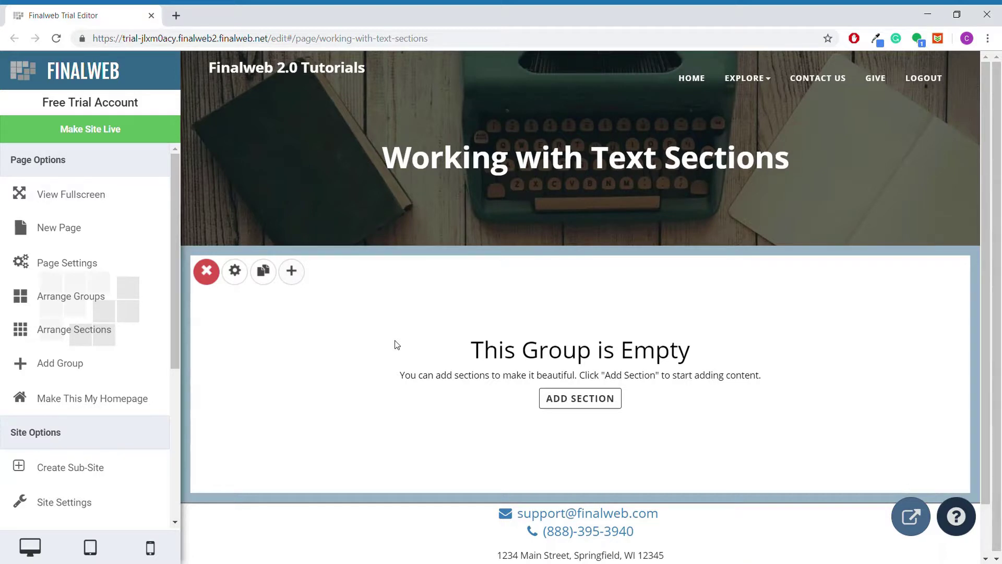
pyautogui.click(559, 399)
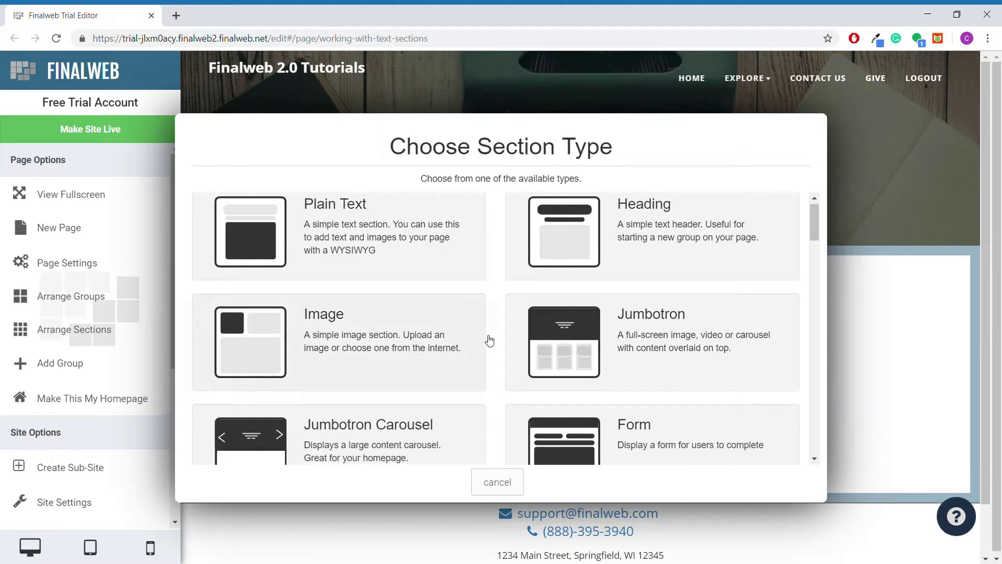
pyautogui.scroll(-15, 488, 340)
pyautogui.scroll(-2, 490, 340)
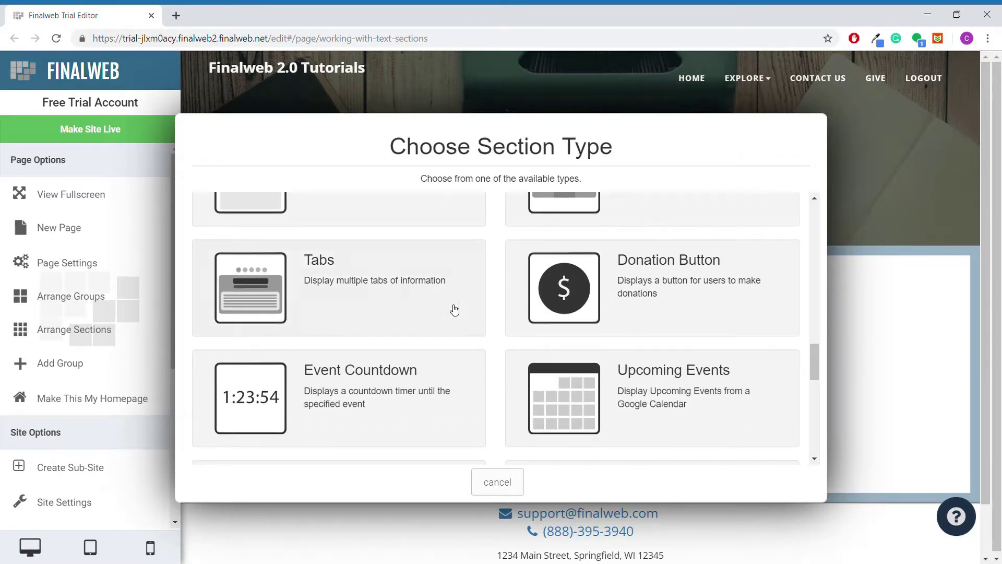
pyautogui.press('Escape')
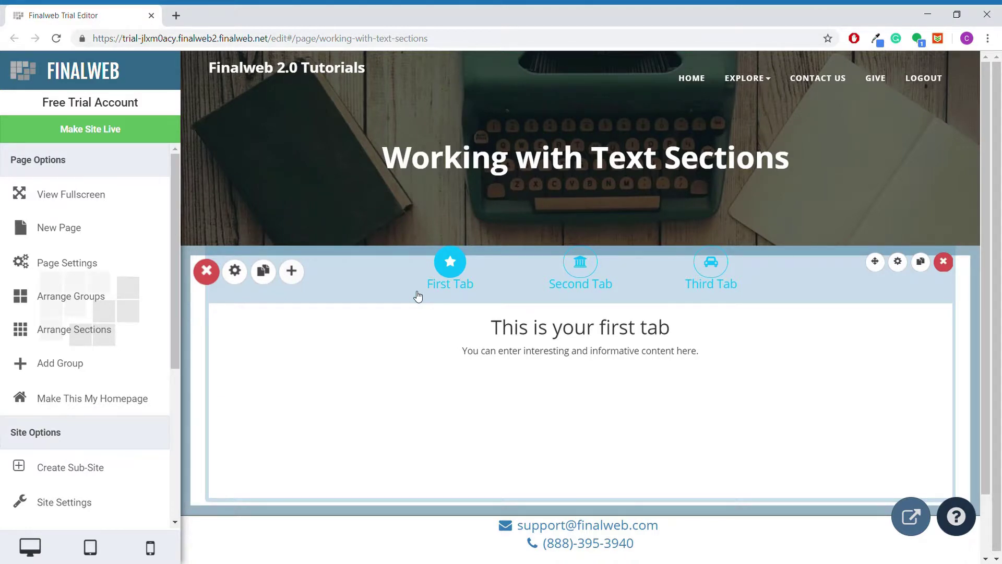
# Step: Preview the Second, Third and First tabs' sample content
pyautogui.click(572, 279)
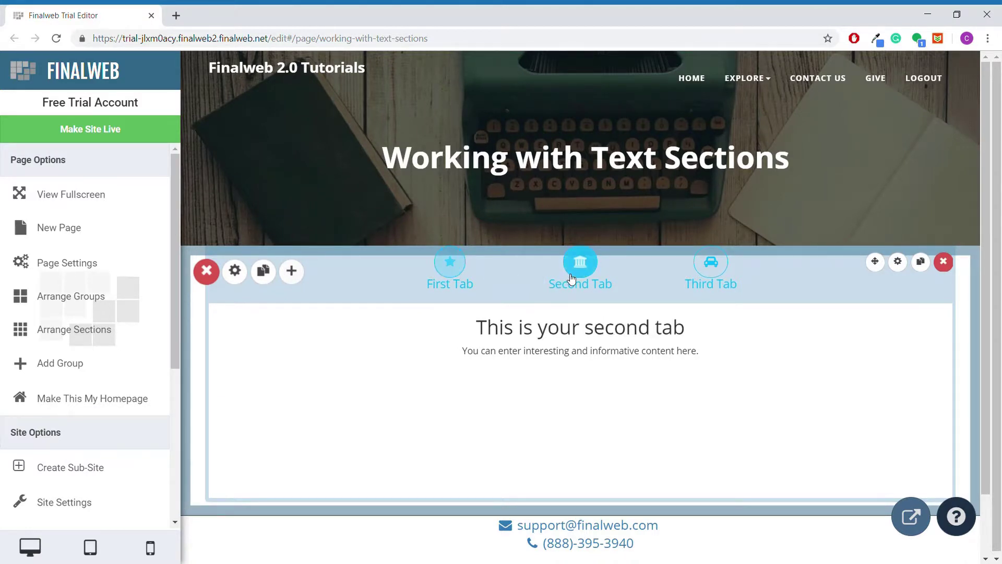
pyautogui.click(726, 279)
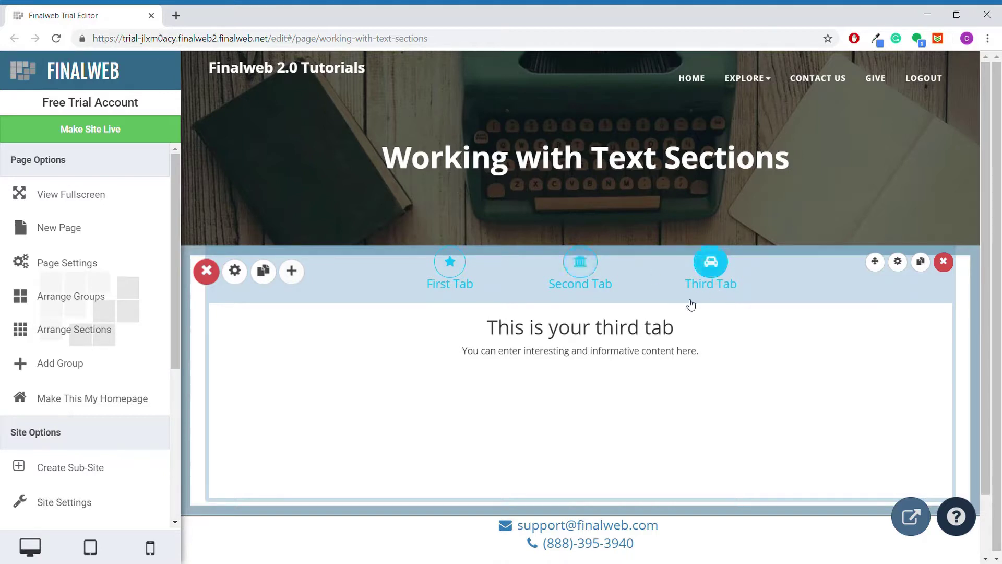
pyautogui.click(584, 288)
pyautogui.click(454, 275)
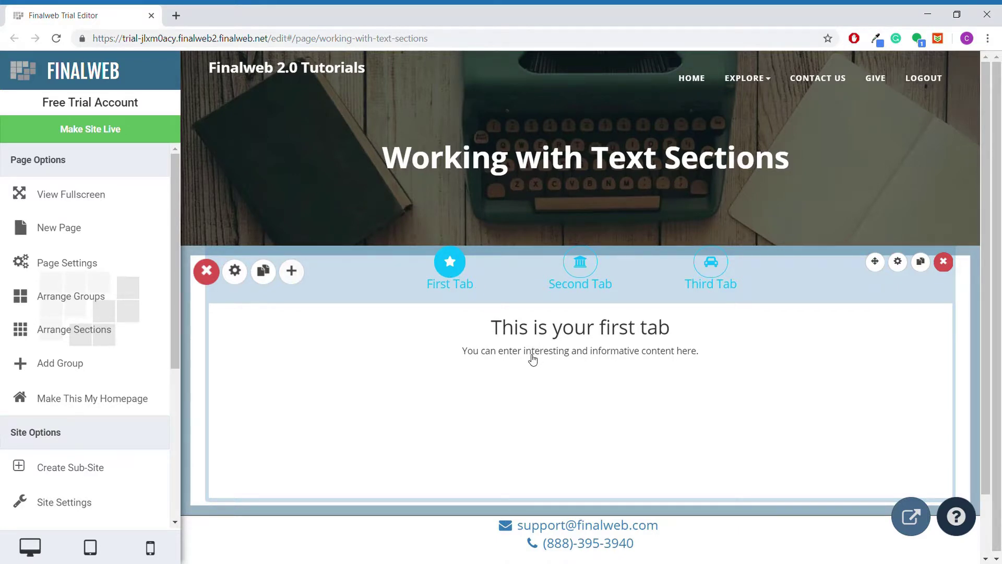
# Step: Change the First Tab's description to 'You can add content!' and save it
pyautogui.click(533, 358)
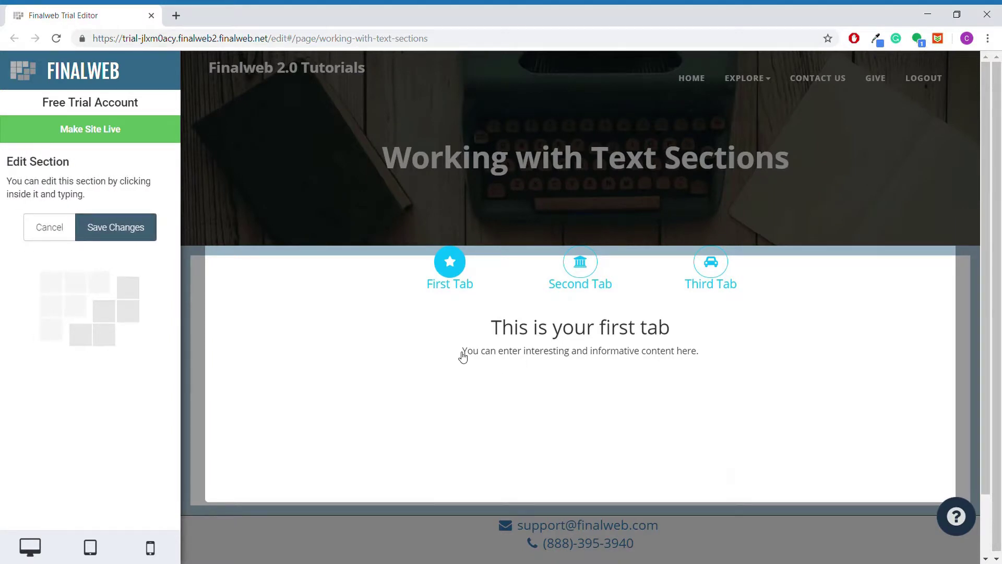
pyautogui.moveTo(463, 353); pyautogui.dragTo(721, 351)
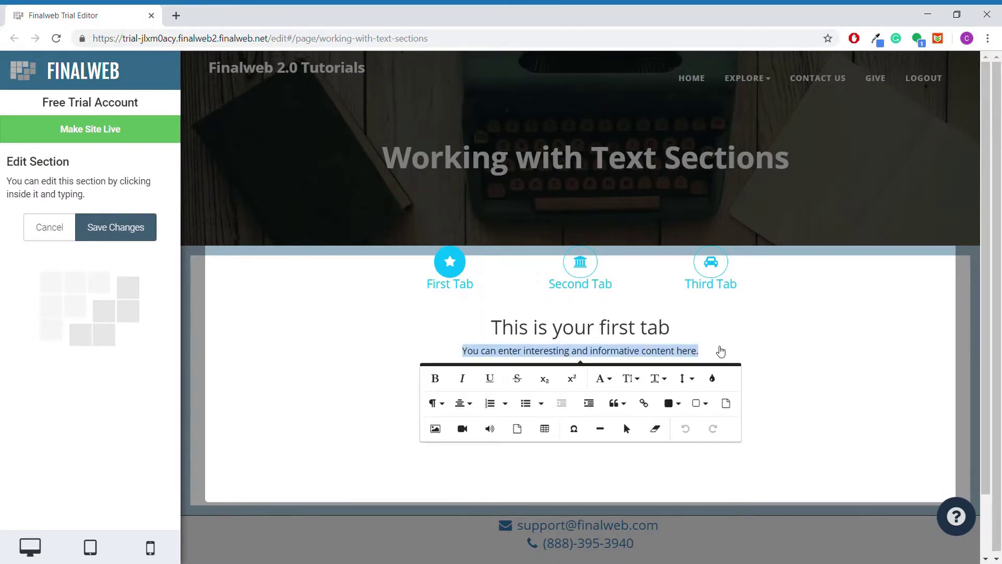
pyautogui.write('You can add ')
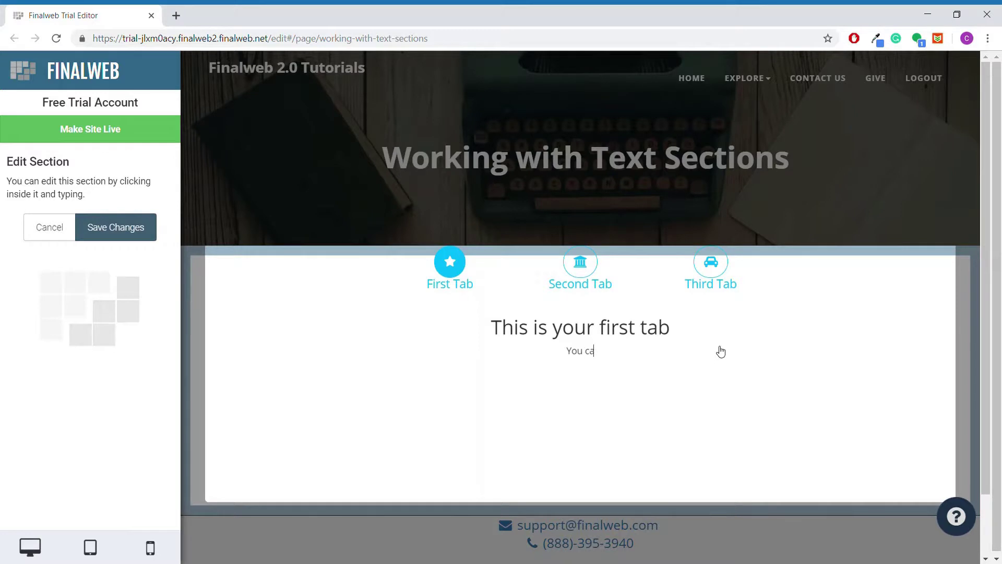
pyautogui.write('content!')
pyautogui.click(140, 238)
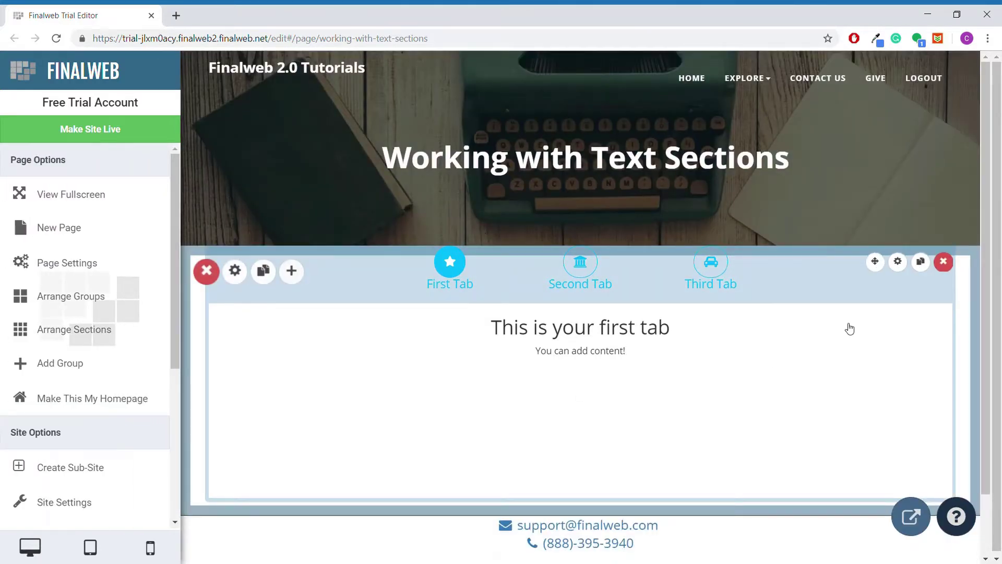
# Step: Set the tabs section's Tab Height to 448 and its Tab Style to Tab Bars
pyautogui.click(907, 269)
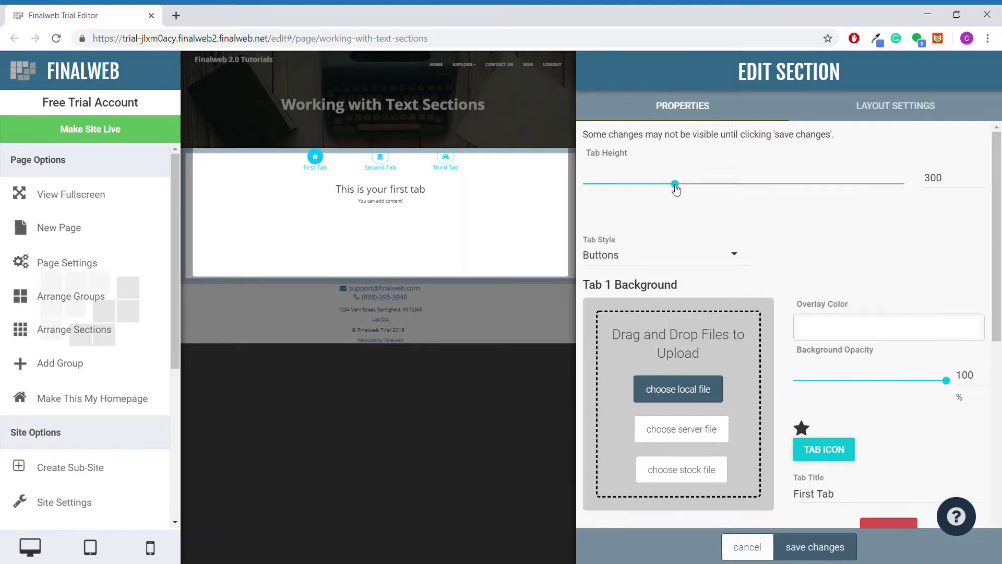
pyautogui.moveTo(677, 187); pyautogui.dragTo(748, 189)
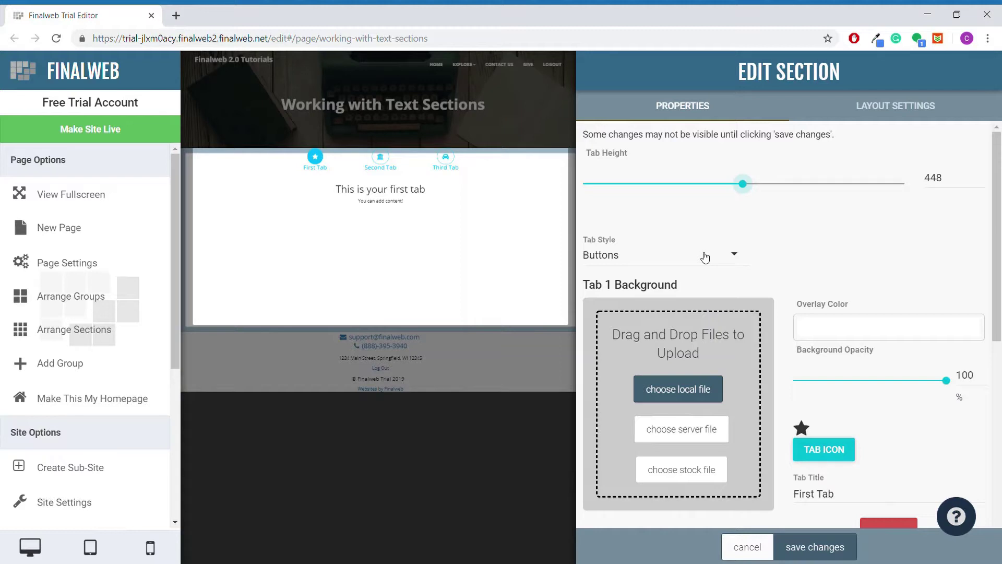
pyautogui.click(705, 256)
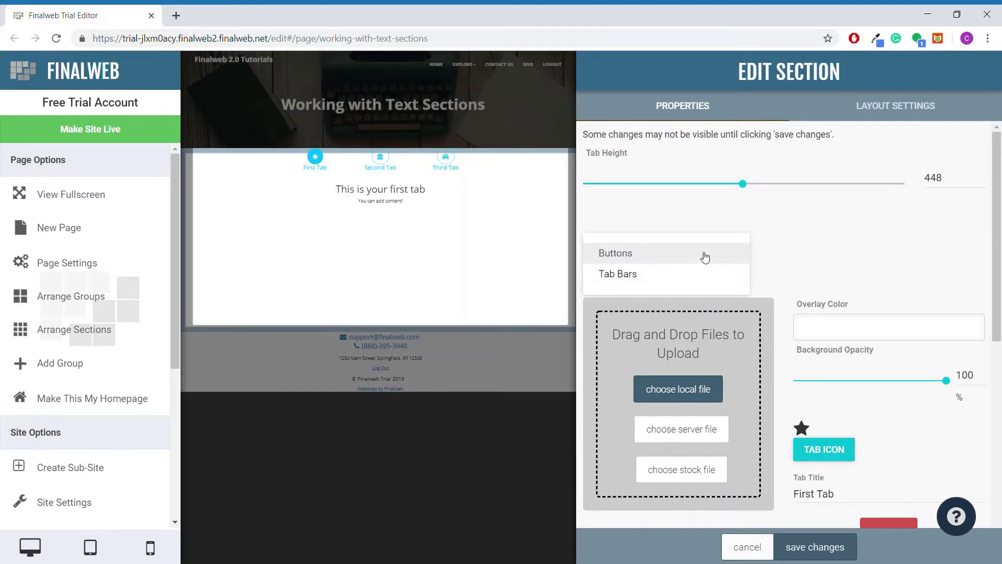
pyautogui.click(703, 281)
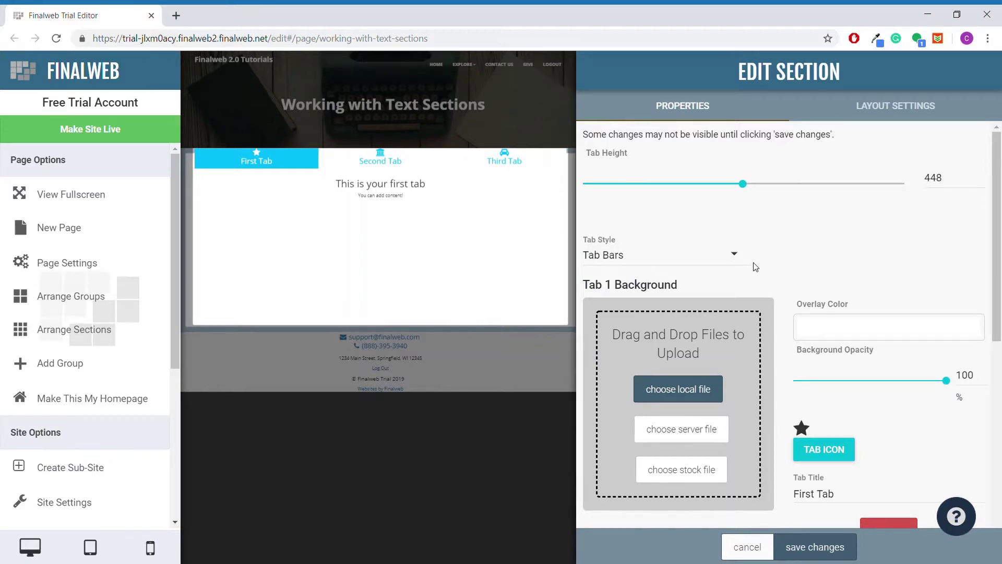
pyautogui.scroll(-1, 756, 266)
pyautogui.scroll(-1, 756, 266)
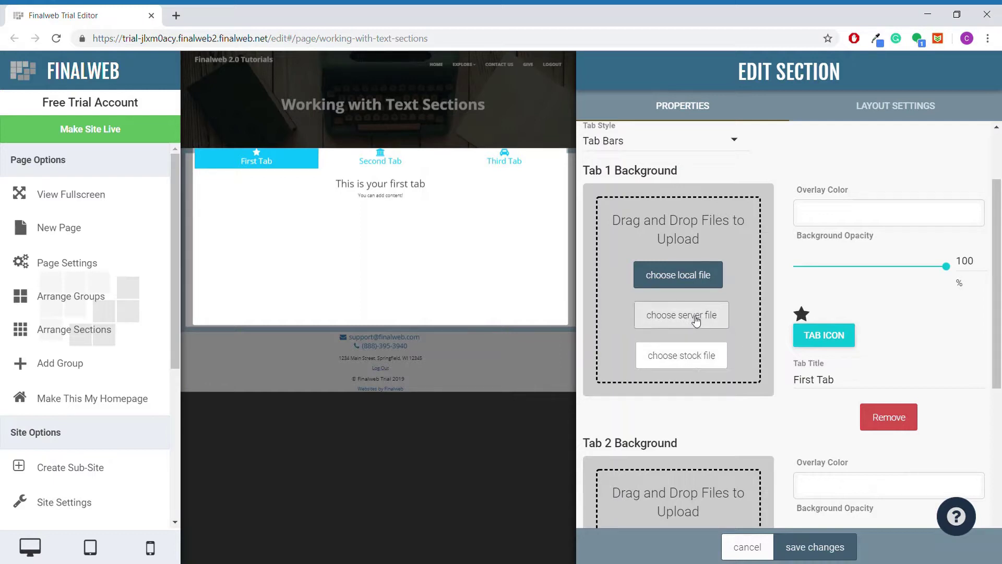
# Step: Give the first tab the grass stock-image background at 73% opacity
pyautogui.click(677, 319)
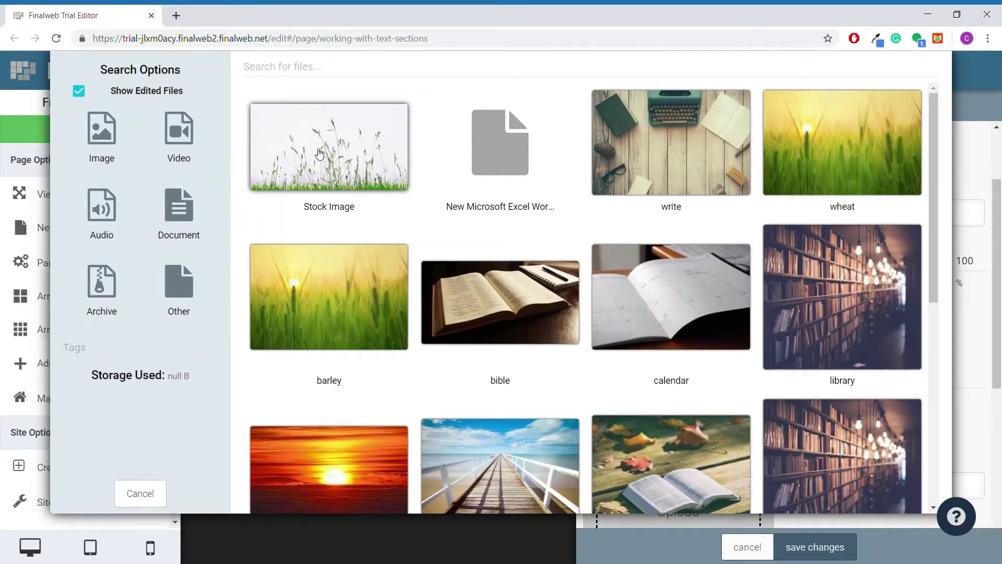
pyautogui.click(321, 154)
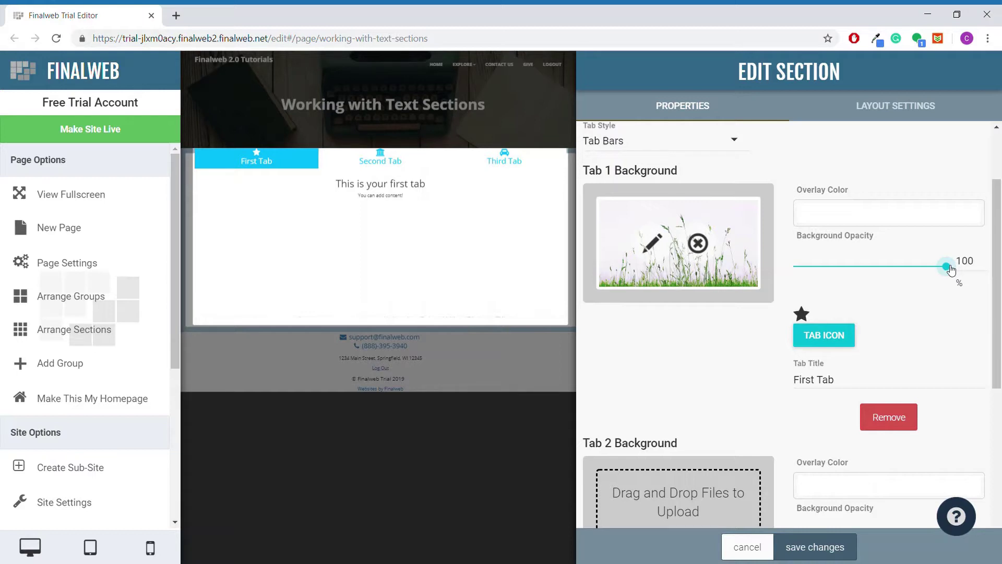
pyautogui.moveTo(950, 268); pyautogui.dragTo(946, 269)
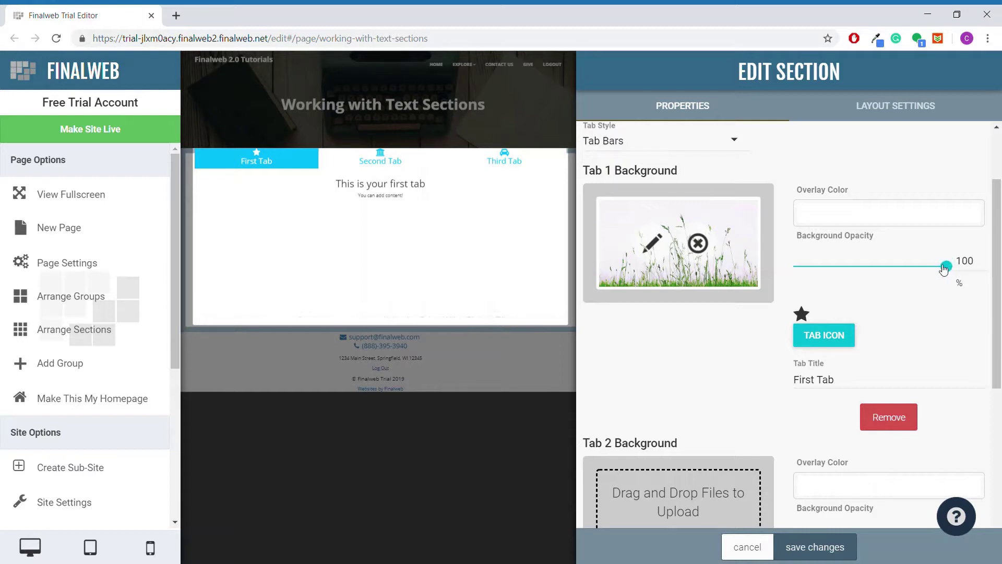
pyautogui.click(911, 270)
pyautogui.press('Left')
pyautogui.press('Left')
pyautogui.press('Left')
pyautogui.press('Left')
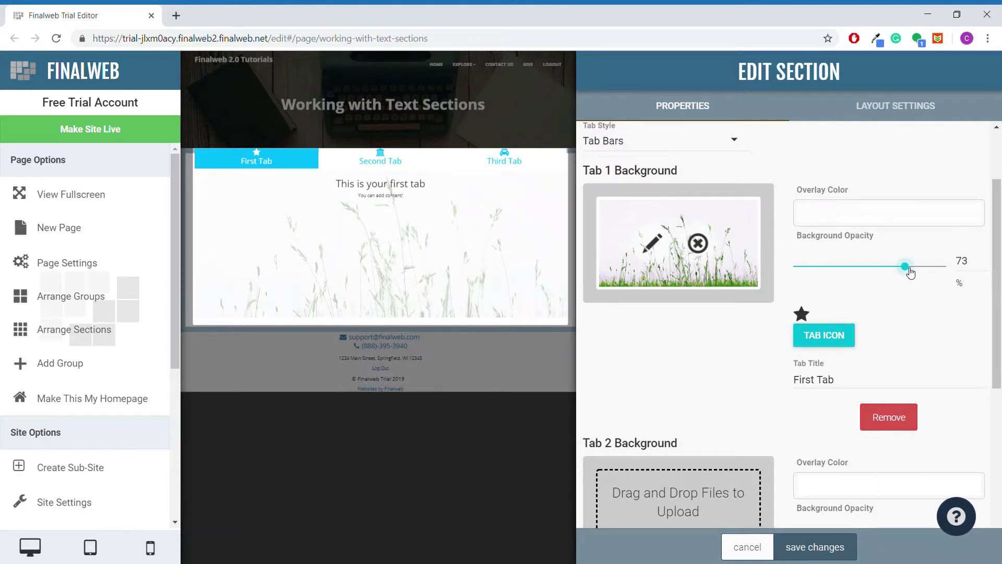
# Step: Set the first tab's background overlay colour to dusky red 4D2B2B
pyautogui.click(870, 221)
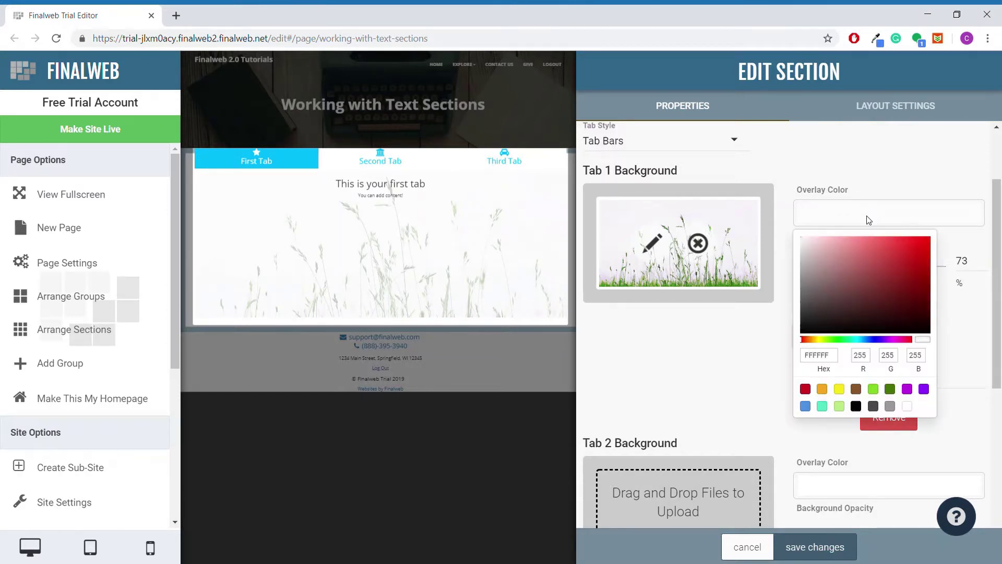
pyautogui.click(857, 304)
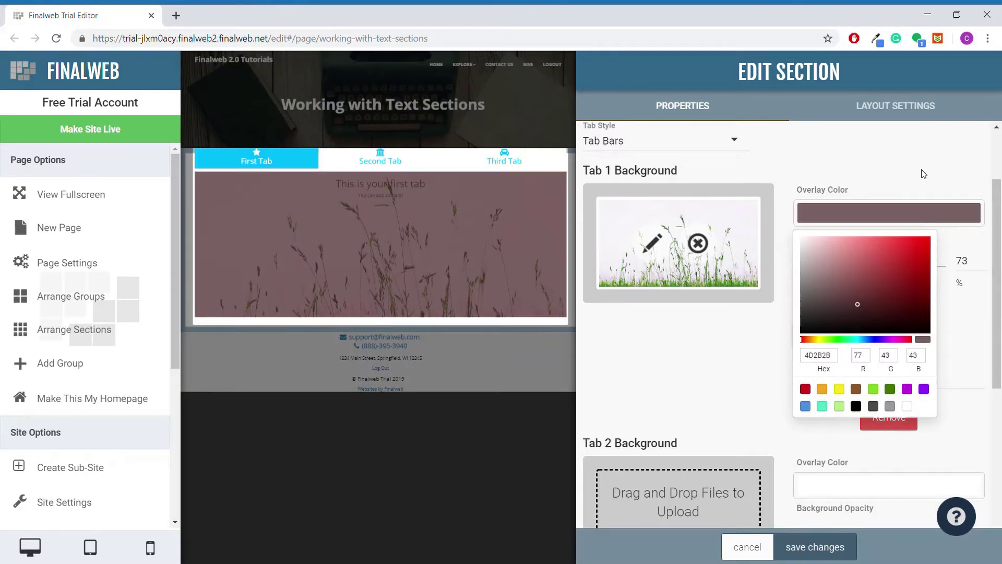
pyautogui.click(923, 174)
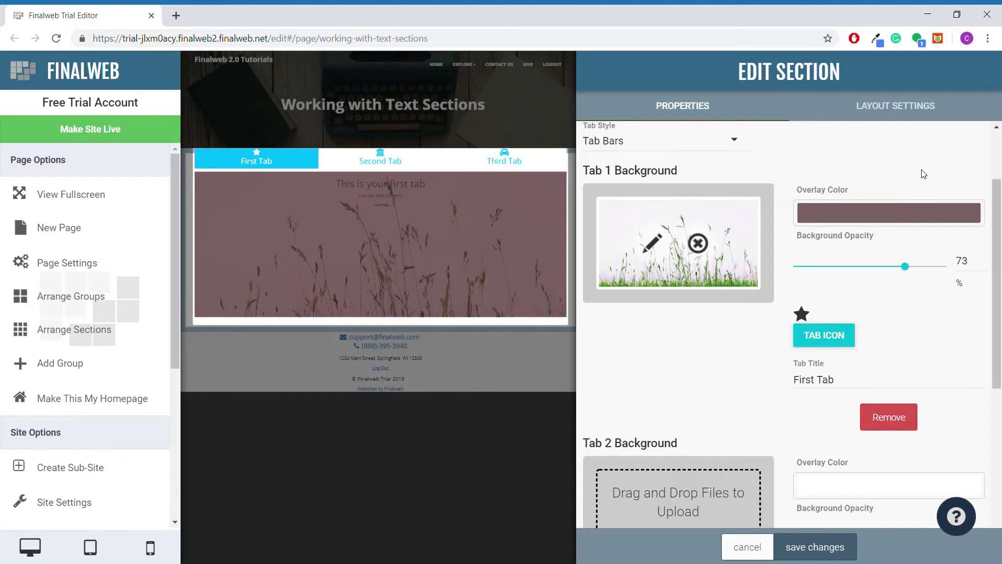
pyautogui.scroll(-1, 923, 174)
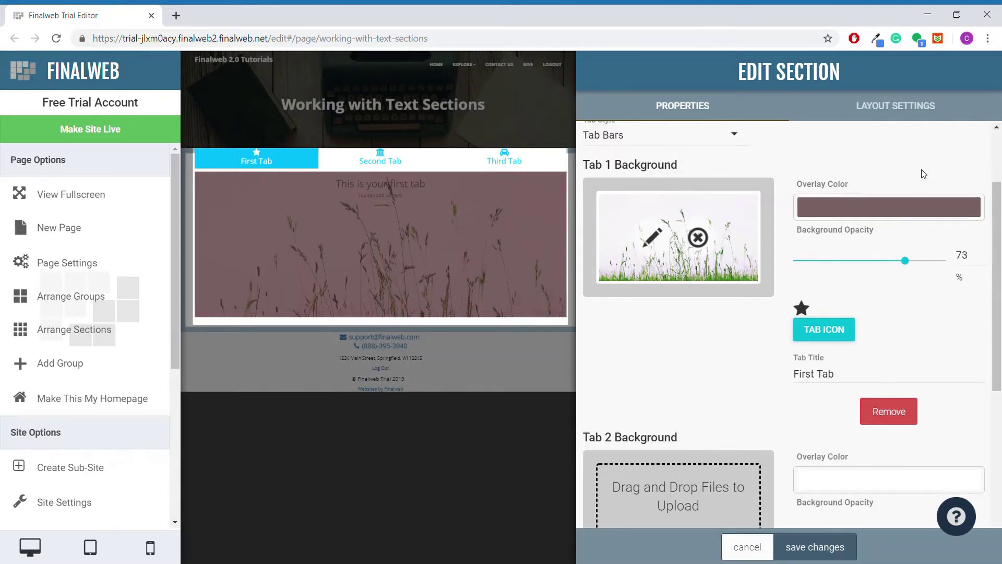
# Step: Pick the CAMERA icon in the Material Icon Picker for the first tab
pyautogui.click(818, 322)
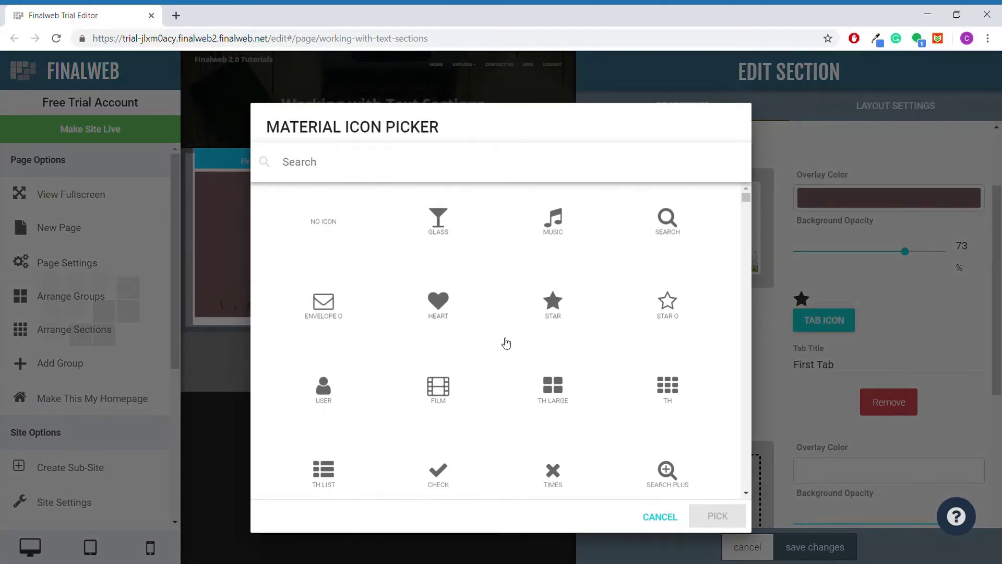
pyautogui.scroll(-10, 505, 343)
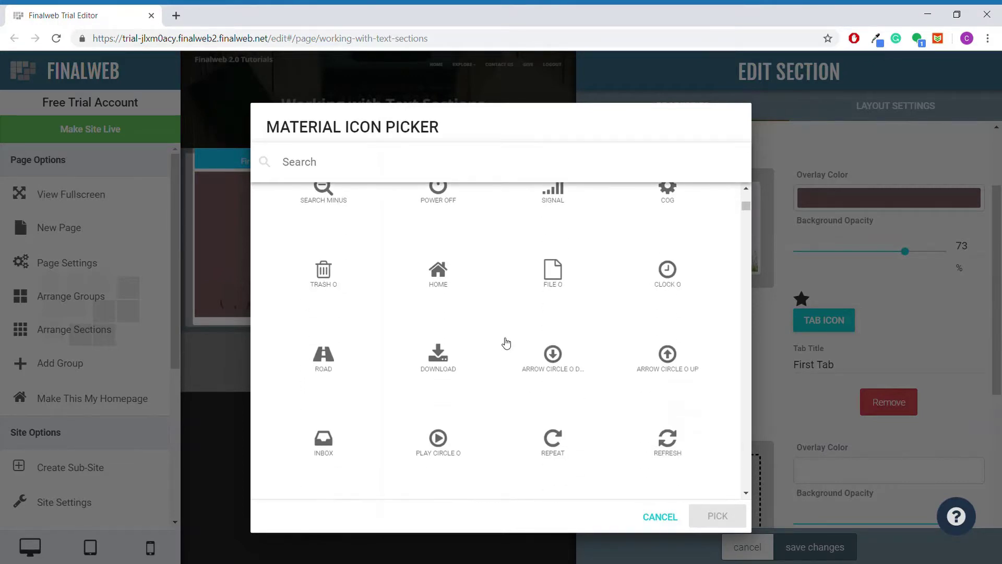
pyautogui.scroll(-5, 506, 342)
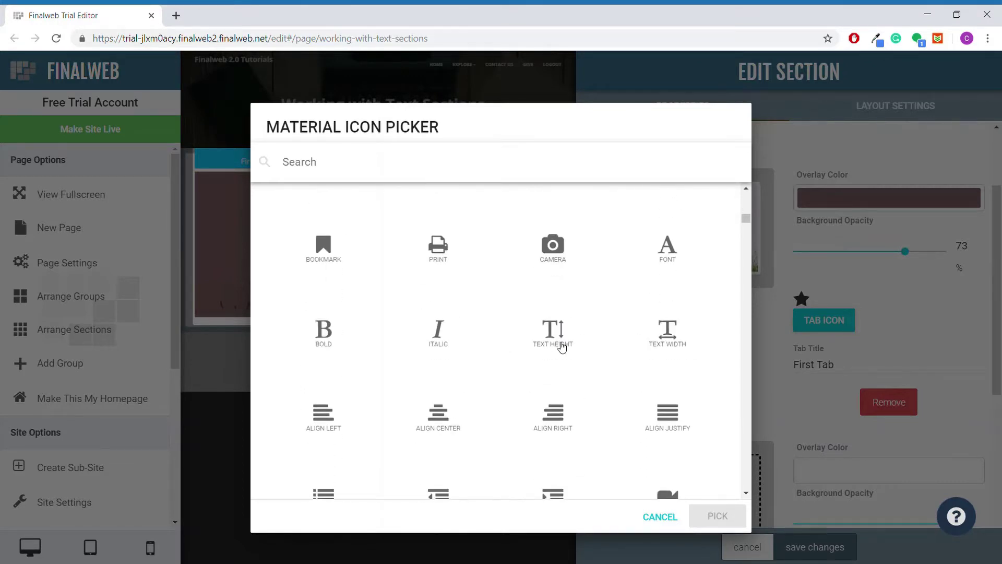
pyautogui.click(559, 264)
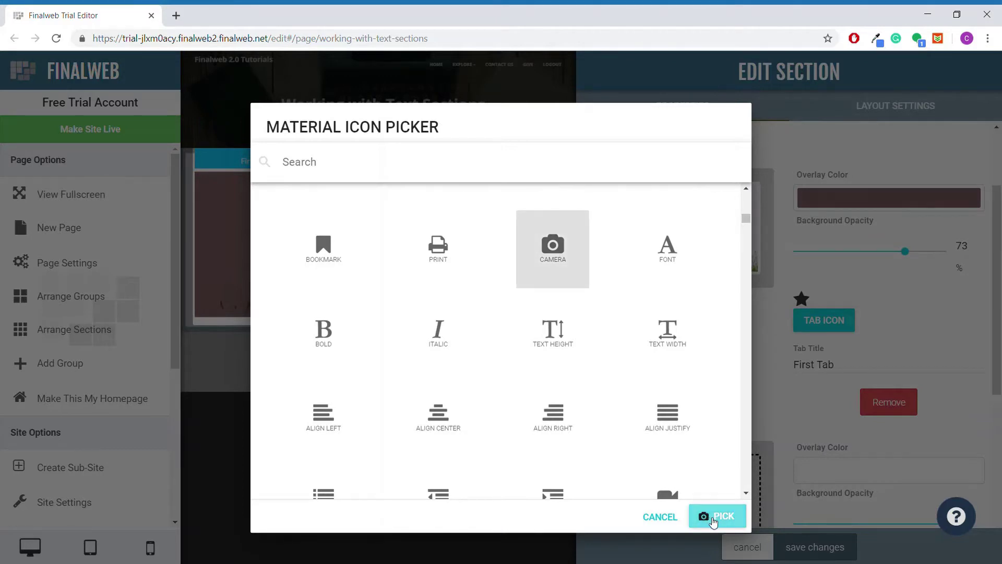
pyautogui.click(714, 522)
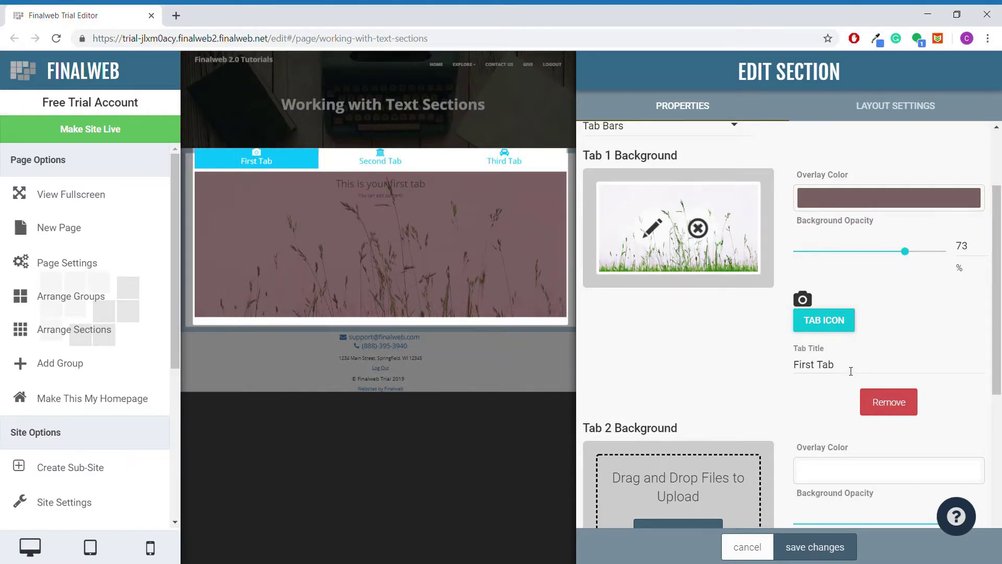
# Step: Rename the first tab's title to 'My Tab'
pyautogui.moveTo(845, 366); pyautogui.dragTo(793, 370)
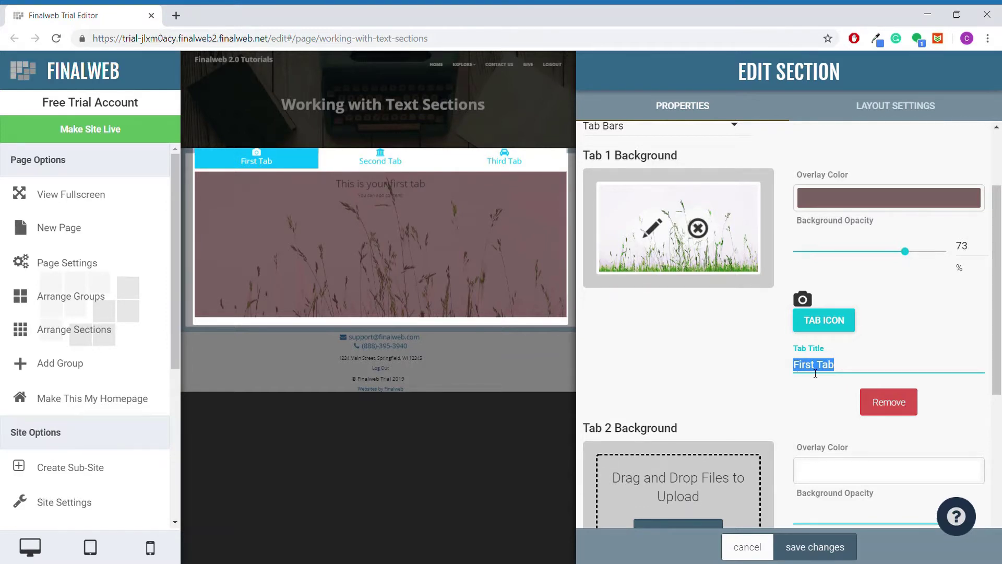
pyautogui.write('My Tab')
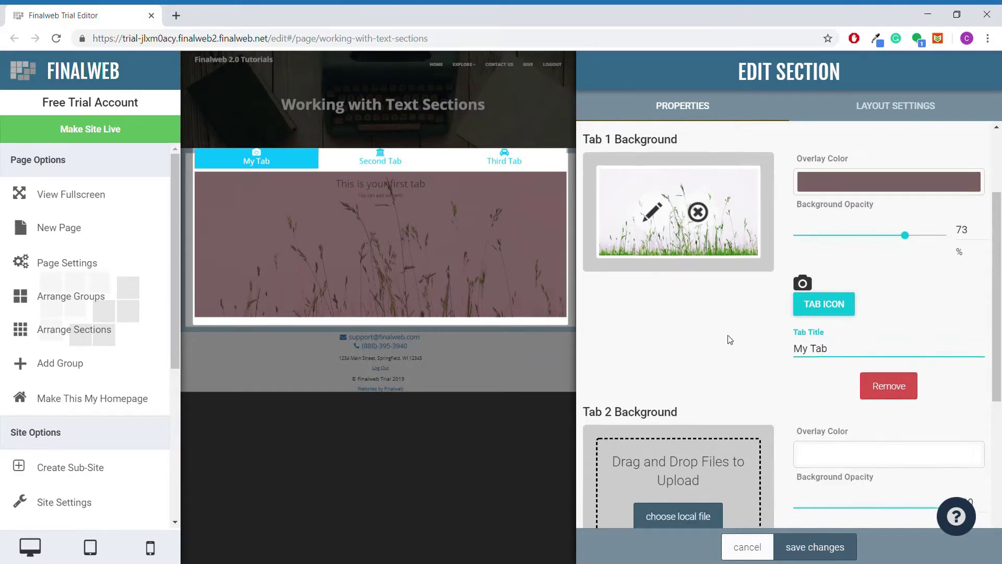
pyautogui.scroll(-4, 730, 339)
pyautogui.scroll(-3, 730, 339)
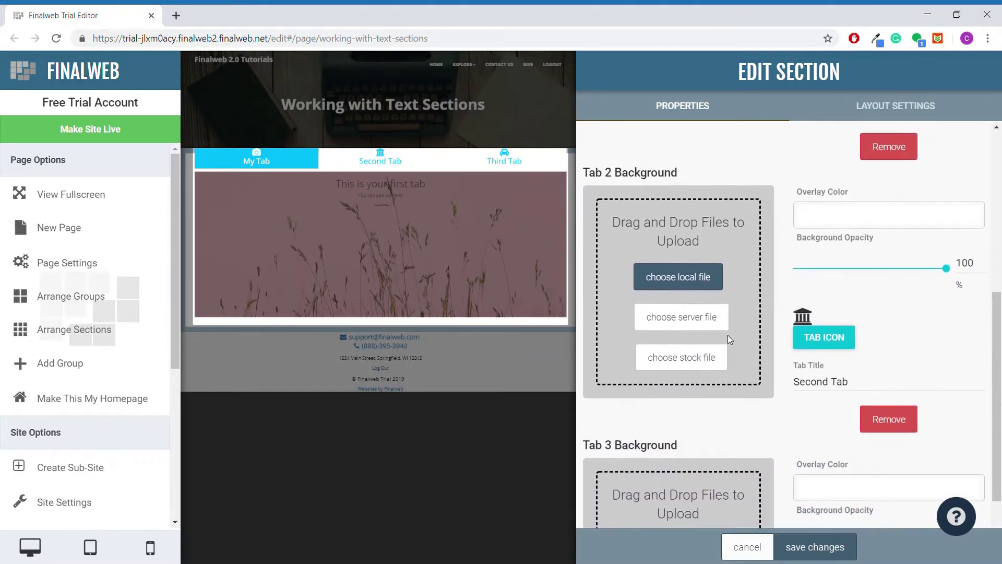
pyautogui.scroll(-3, 729, 339)
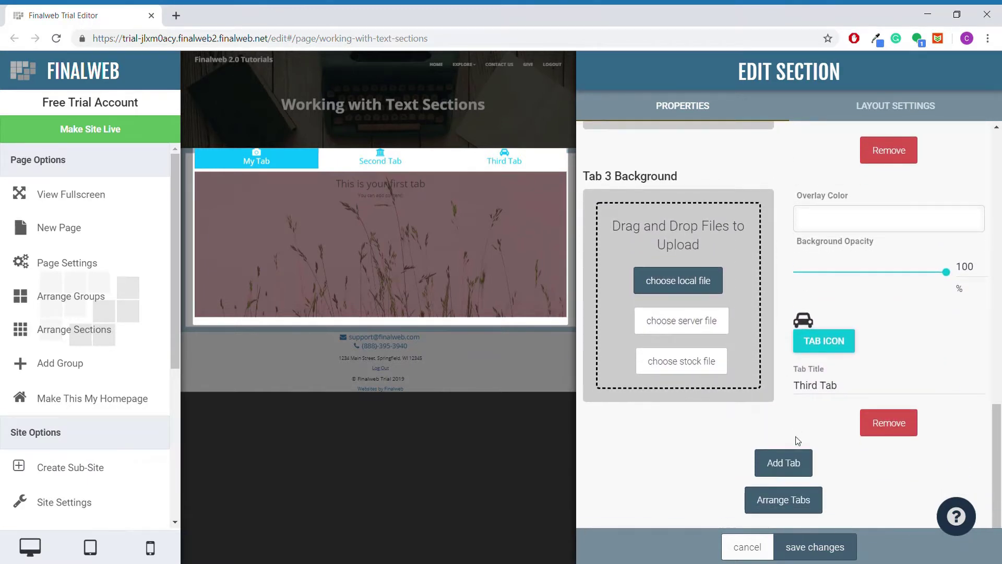
# Step: Add a new tab and title it 'Tab 4'
pyautogui.click(791, 463)
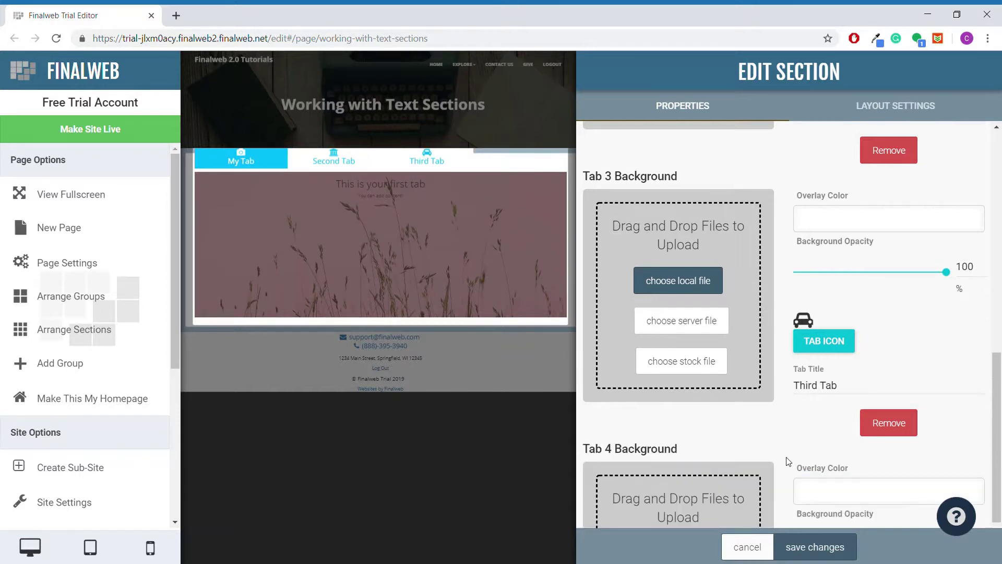
pyautogui.scroll(-4, 789, 462)
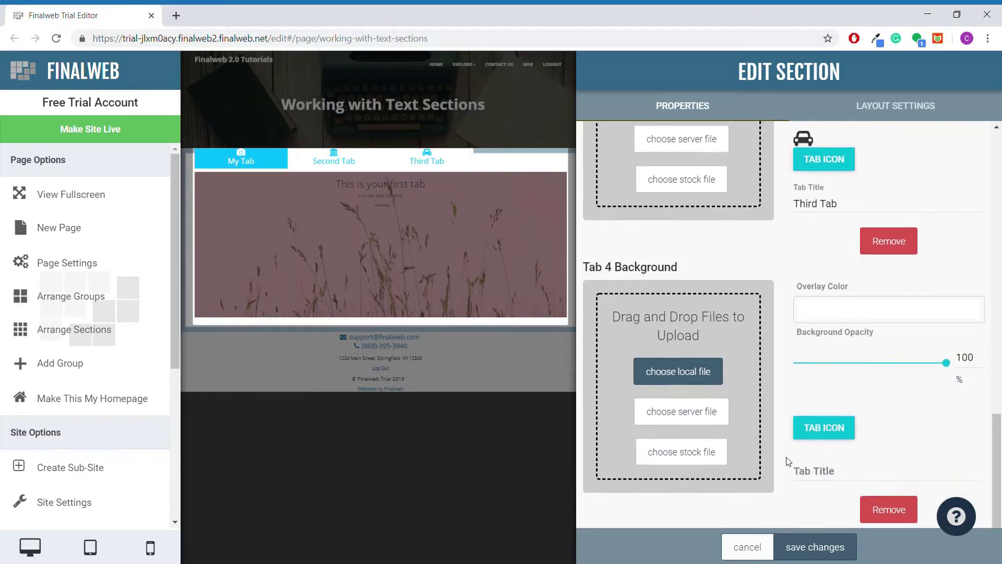
pyautogui.click(815, 439)
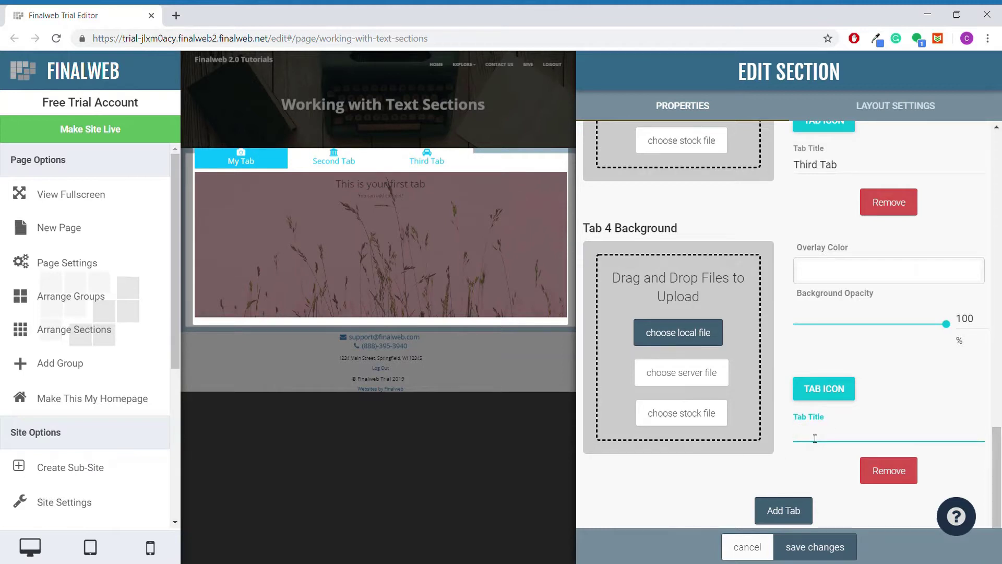
pyautogui.write('Tab 4')
pyautogui.scroll(-1, 814, 438)
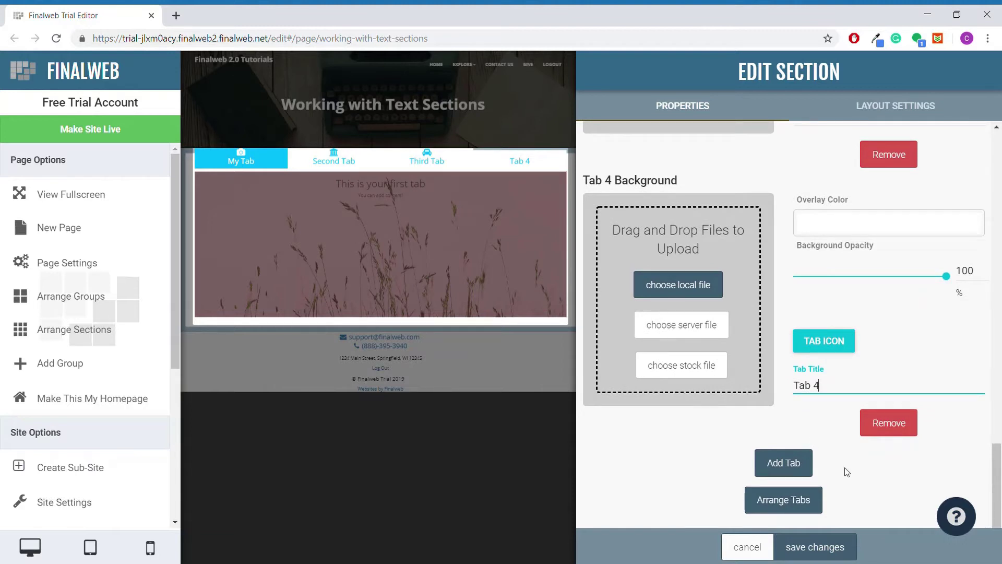
# Step: Arrange the tabs as My Tab, Tab 4, Third Tab, Second Tab and save the section
pyautogui.click(798, 504)
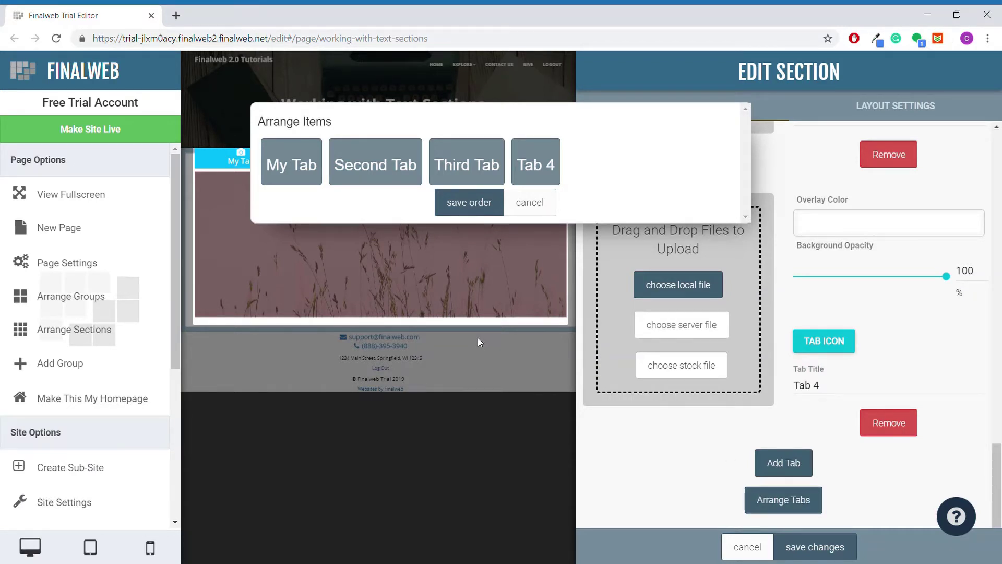
pyautogui.moveTo(417, 176); pyautogui.dragTo(463, 162)
pyautogui.moveTo(536, 156); pyautogui.dragTo(354, 162)
pyautogui.click(480, 209)
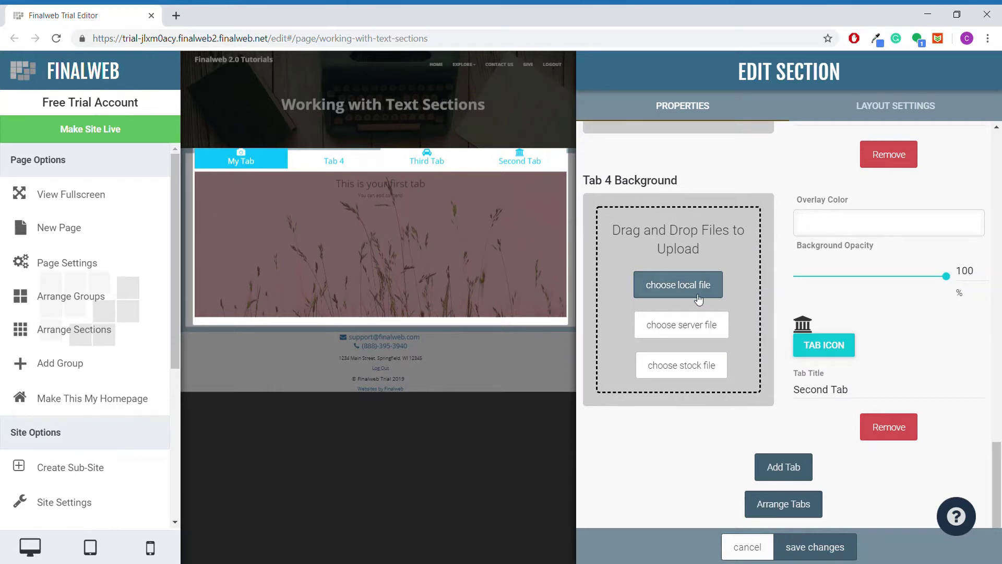
pyautogui.click(867, 109)
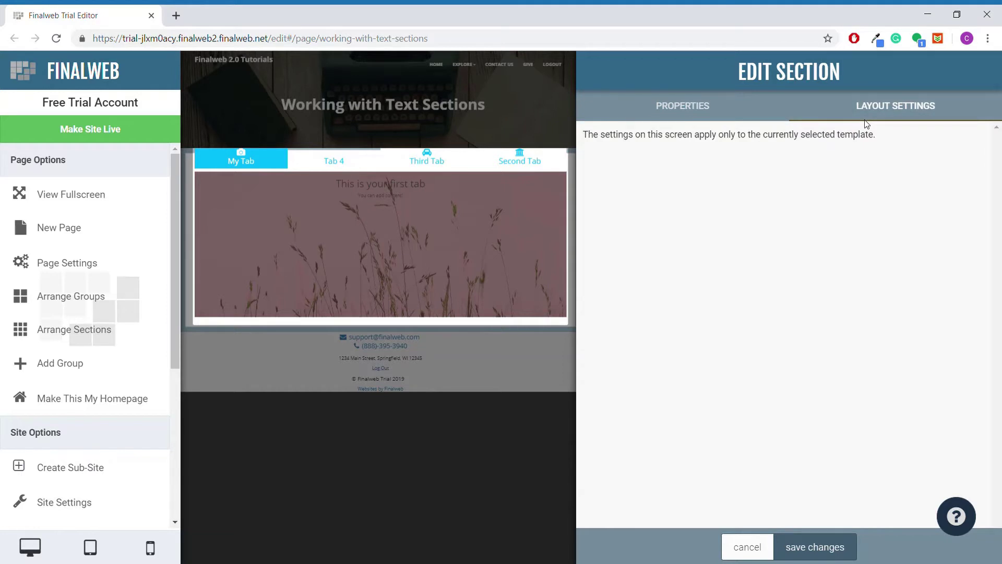
pyautogui.click(794, 554)
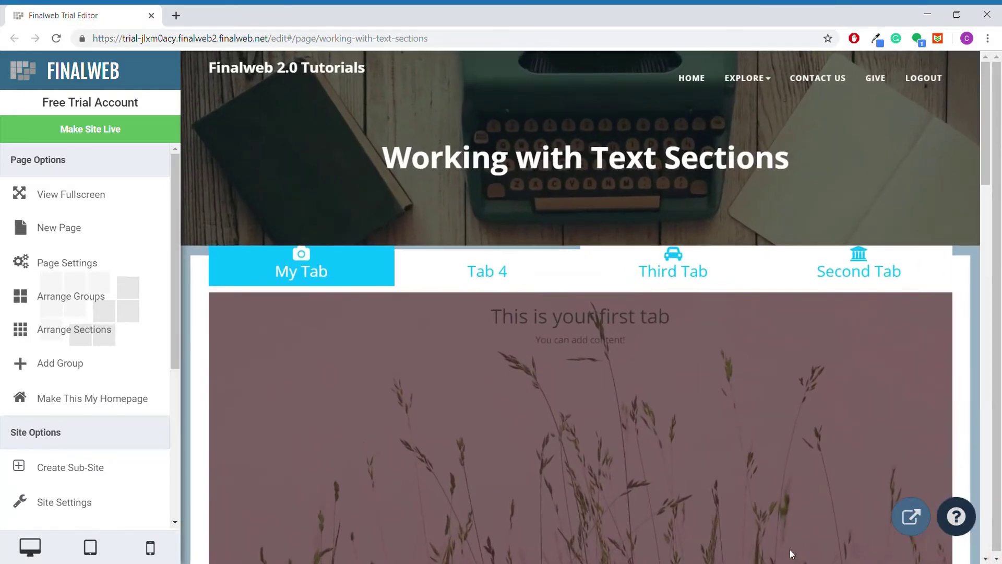
# Step: Delete the tab section and add an Expandable Text Section in its place
pyautogui.moveTo(792, 551)
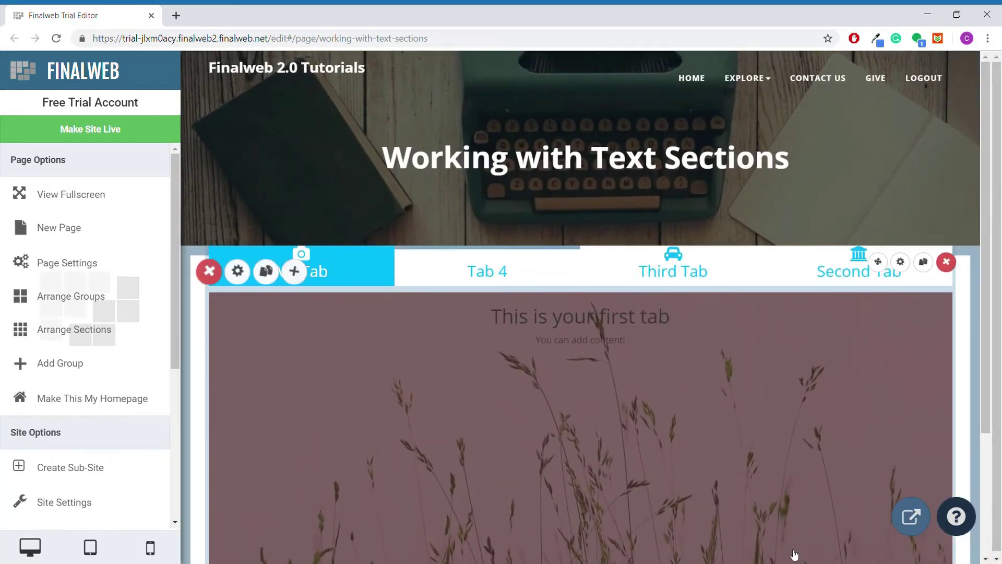
pyautogui.click(943, 261)
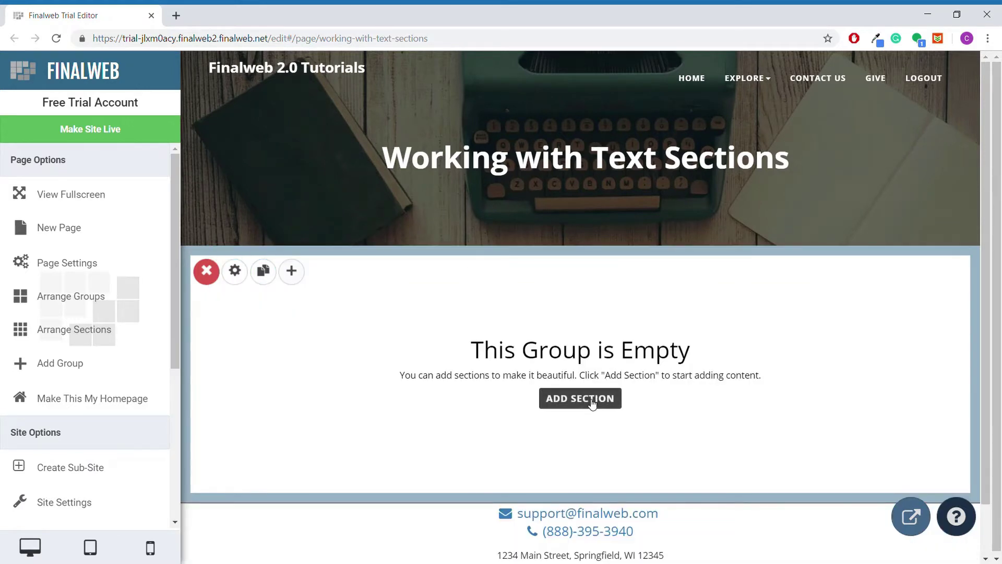
pyautogui.click(593, 399)
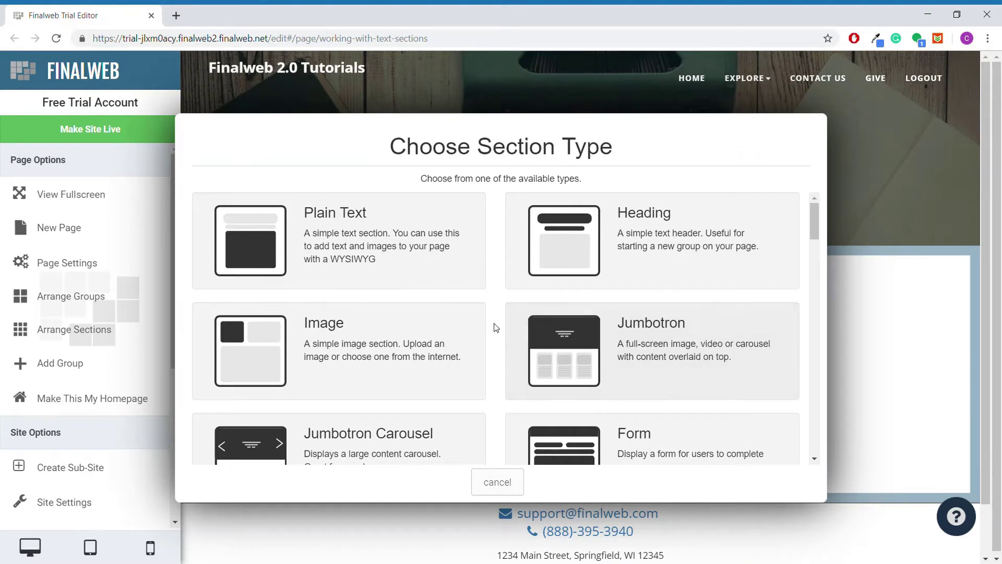
pyautogui.scroll(-3, 495, 335)
pyautogui.scroll(-5, 495, 336)
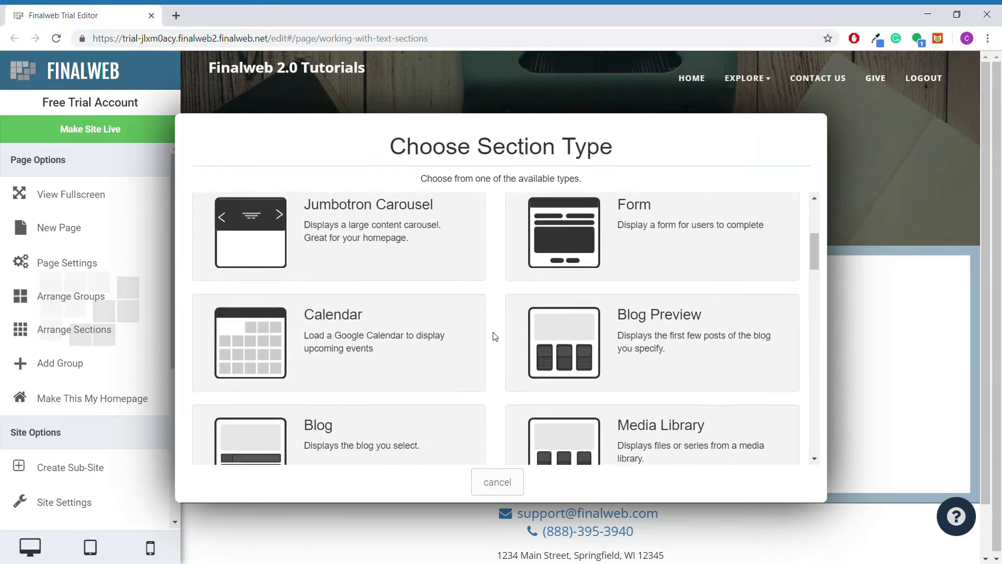
pyautogui.scroll(-8, 495, 335)
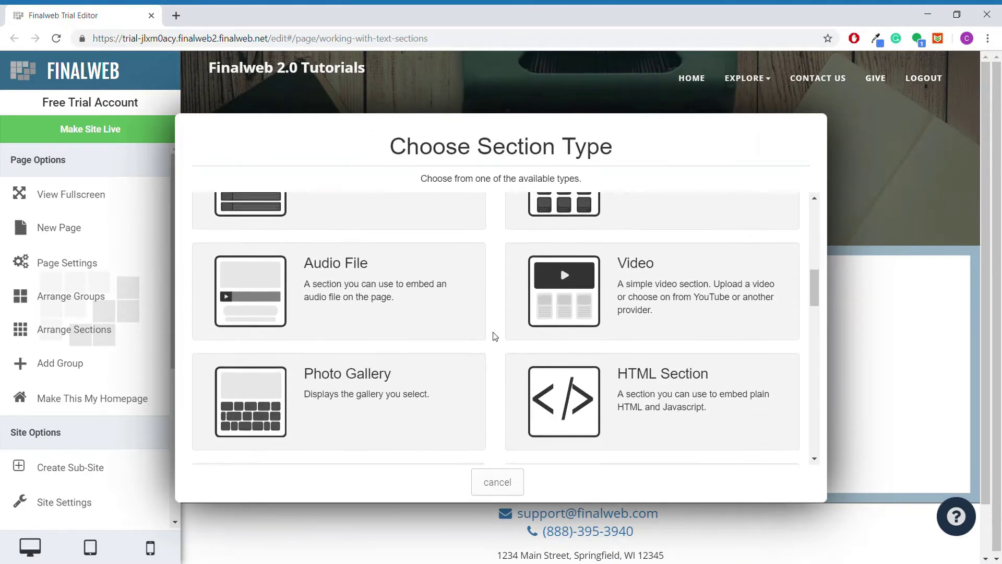
pyautogui.scroll(-8, 495, 336)
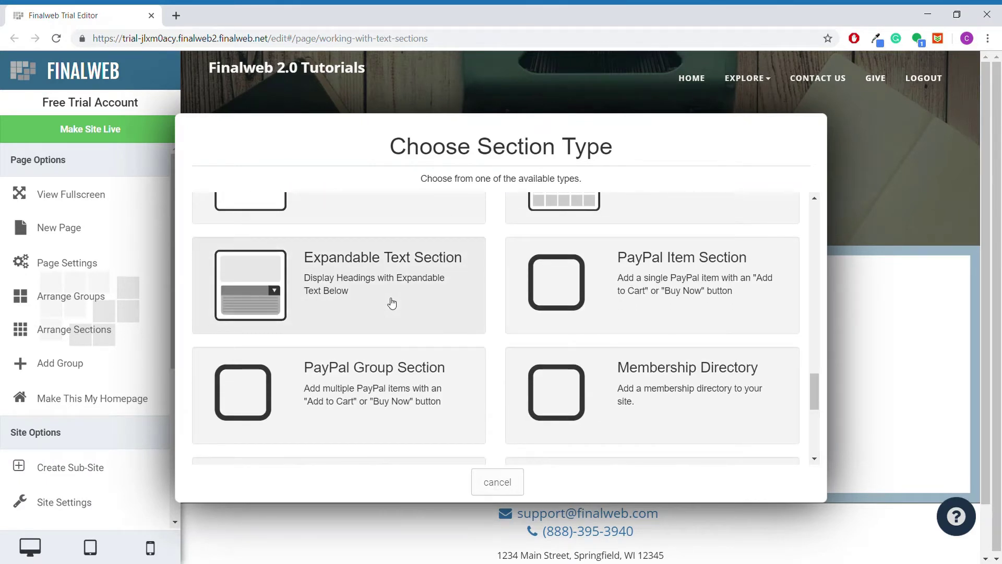
pyautogui.click(392, 304)
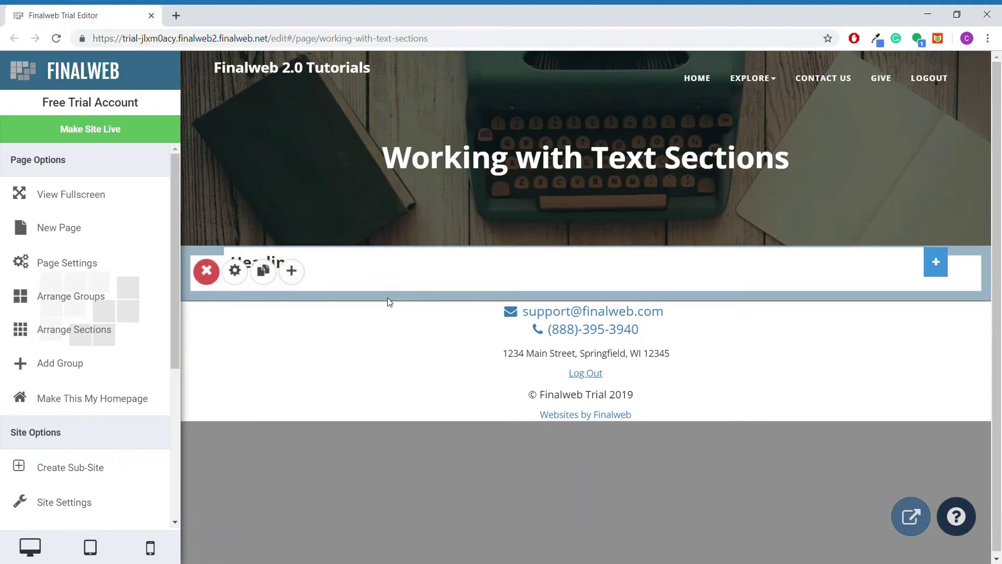
# Step: Change the placeholder word 'Text' to 'Content', save, and open the section's settings
pyautogui.click(423, 270)
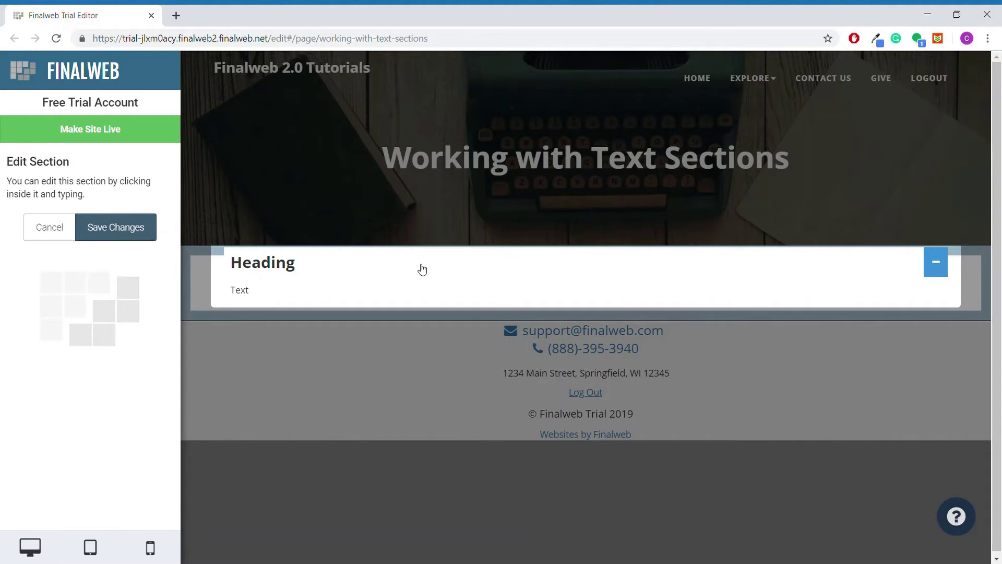
pyautogui.doubleClick(318, 298)
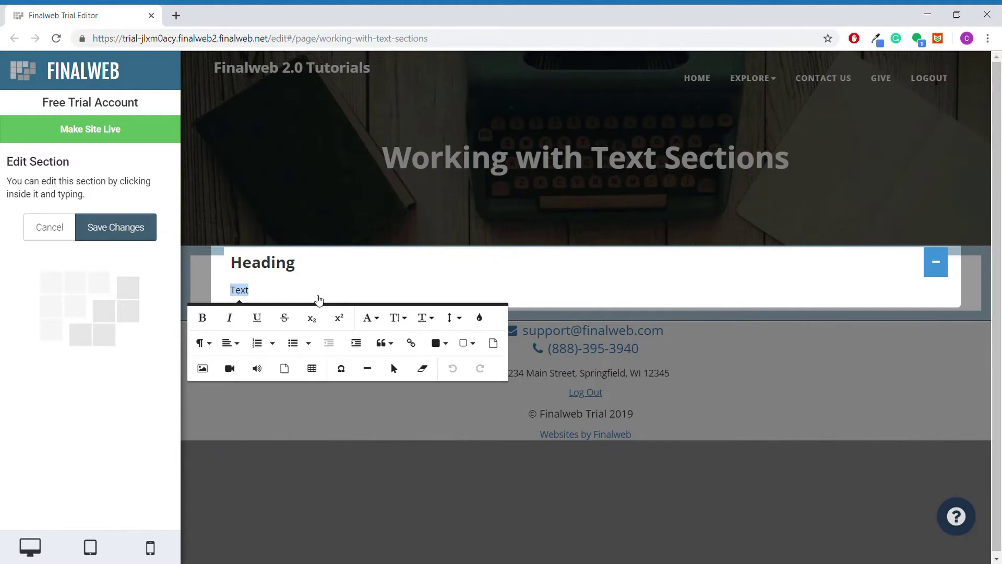
pyautogui.write('Content')
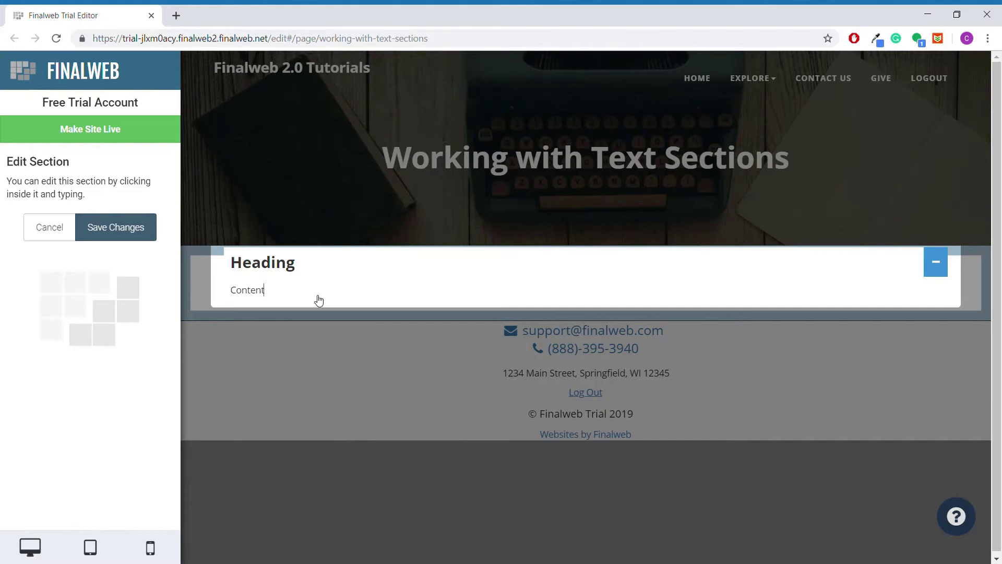
pyautogui.click(90, 226)
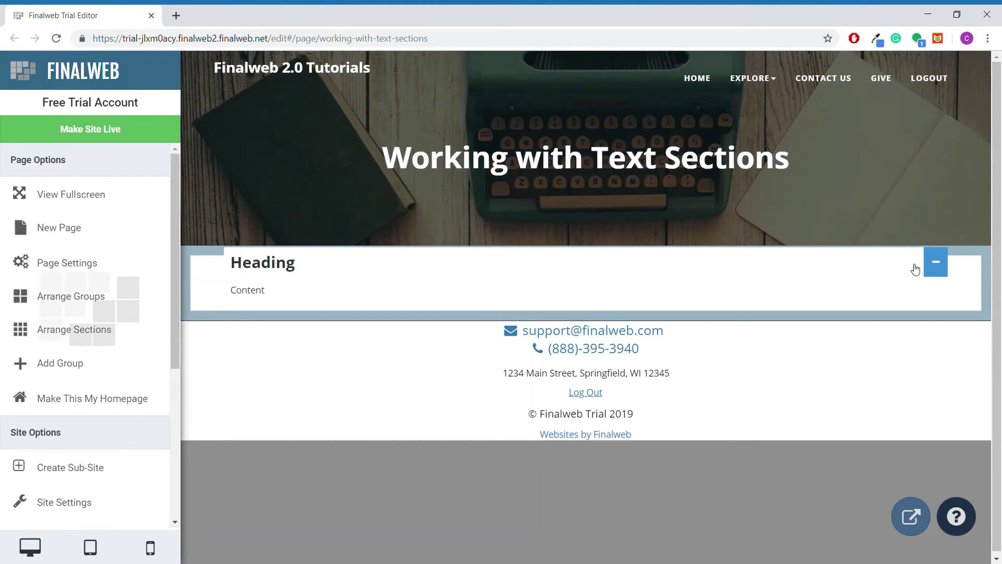
pyautogui.click(905, 261)
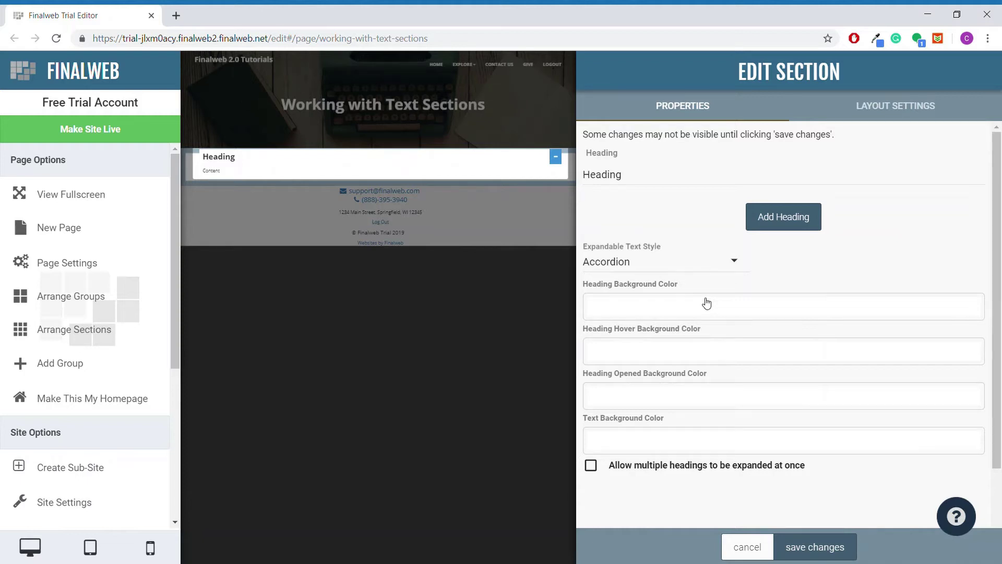
# Step: Rename the heading to 'Faq question?' and add a second heading 'Article 1'
pyautogui.doubleClick(758, 179)
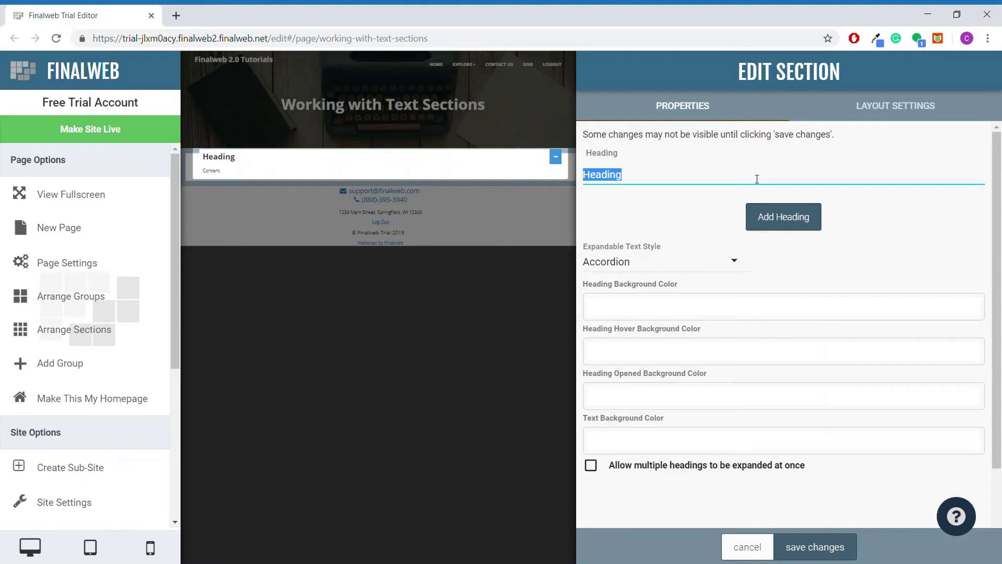
pyautogui.write('Fa')
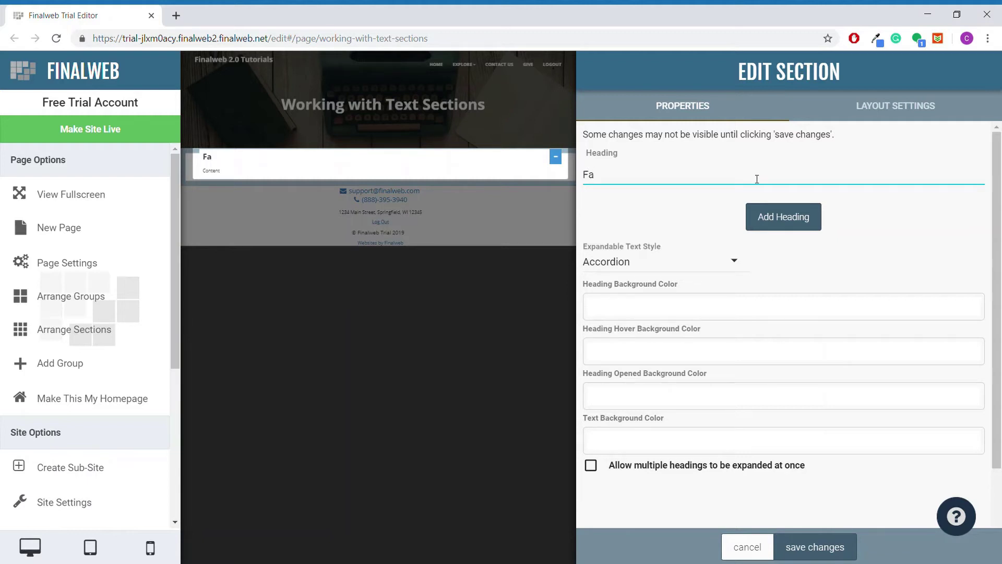
pyautogui.write('q question?')
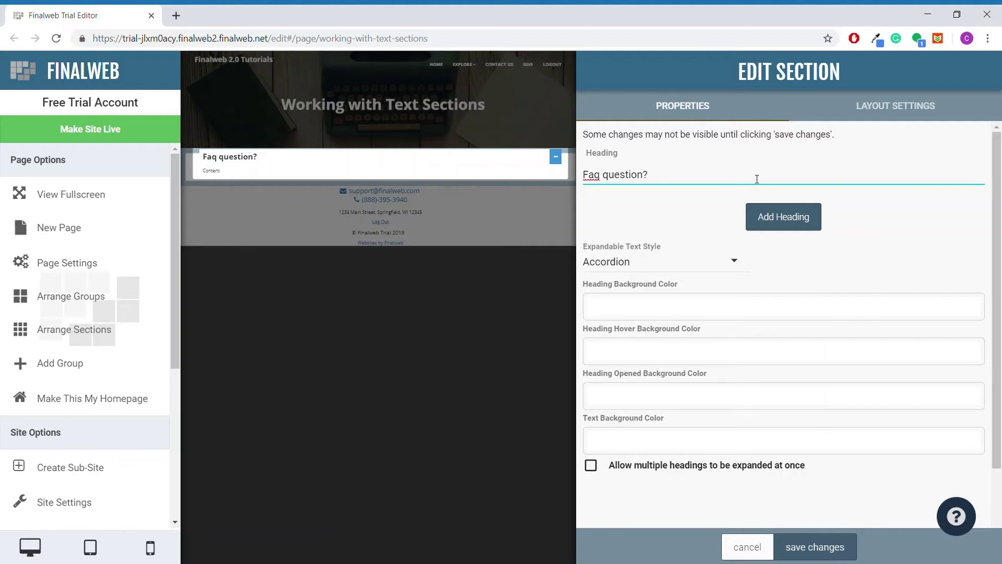
pyautogui.click(787, 218)
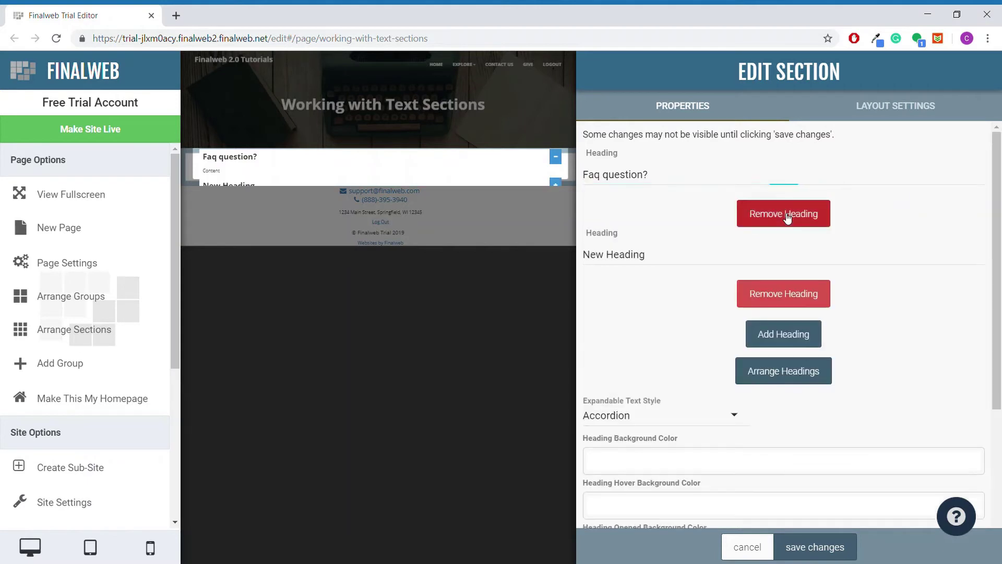
pyautogui.tripleClick(656, 255)
pyautogui.write('Art')
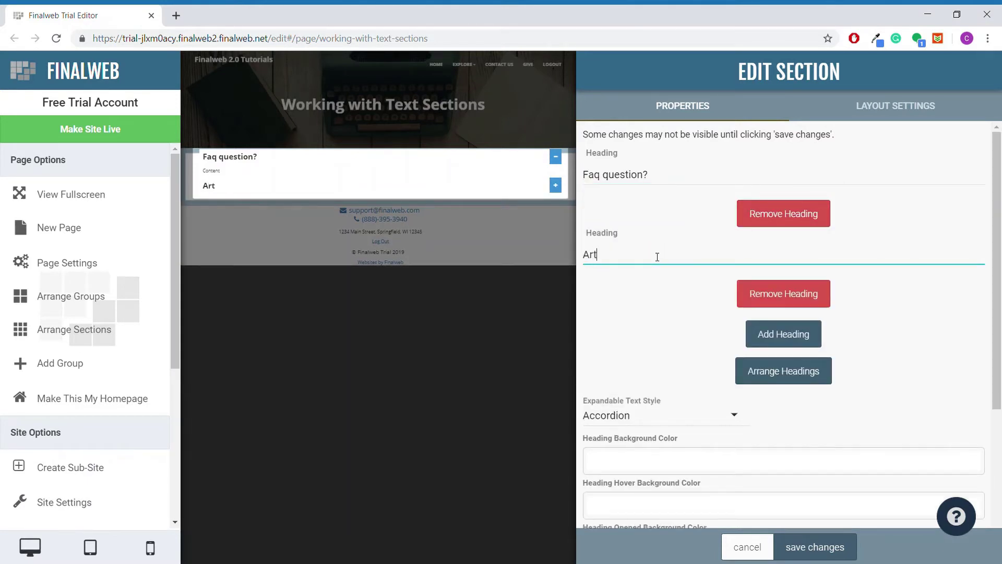
pyautogui.write('ici')
pyautogui.press('BackSpace')
pyautogui.press('BackSpace')
pyautogui.write('cle 1')
# Step: Choose Accordion Minimal as the Expandable Text Style, after trying Information and Basic
pyautogui.scroll(-4, 659, 261)
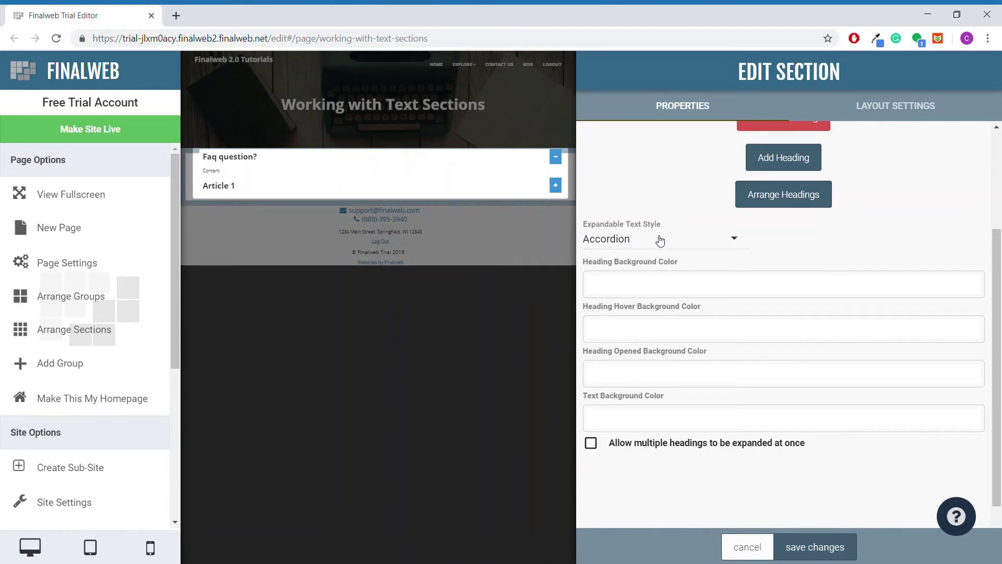
pyautogui.click(660, 240)
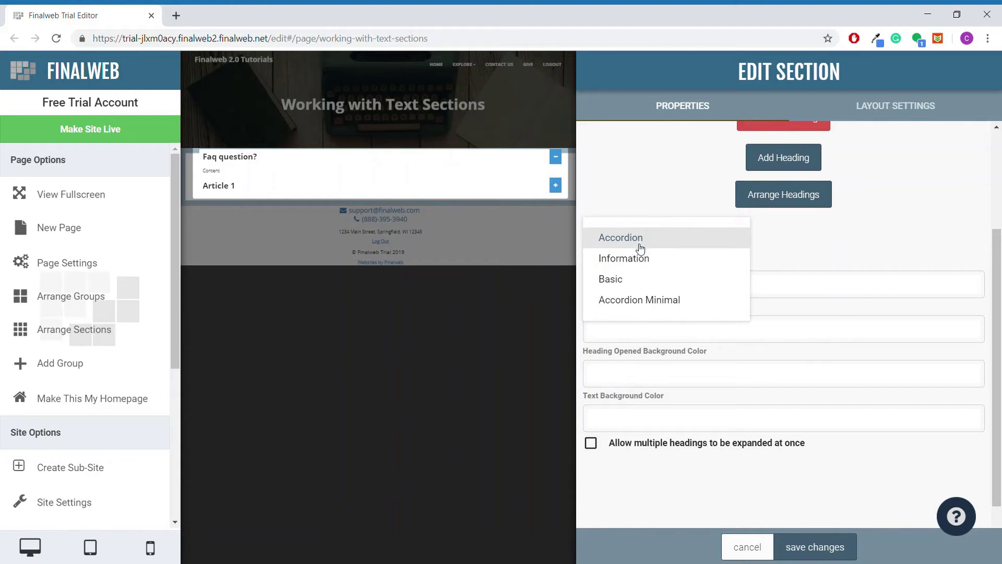
pyautogui.click(635, 268)
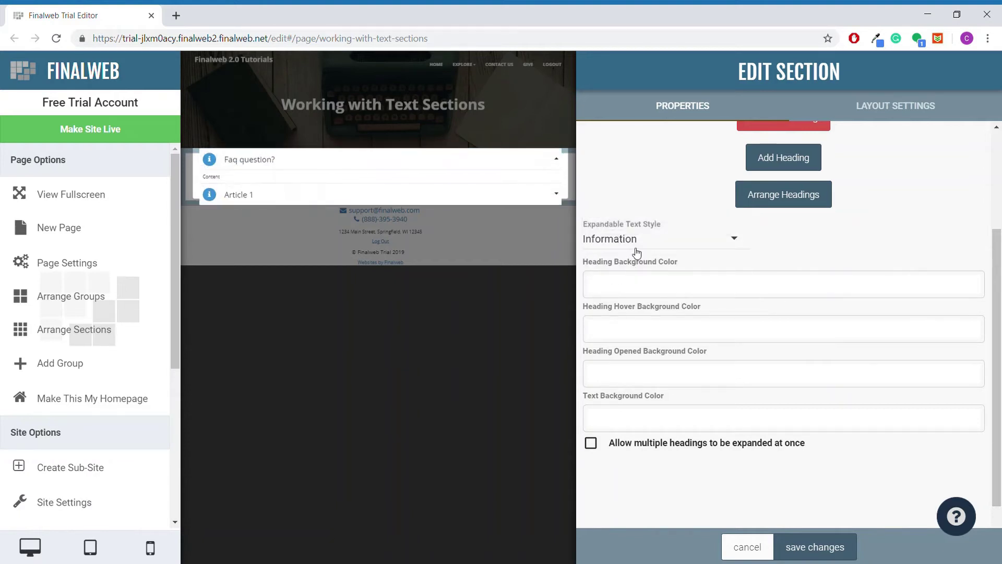
pyautogui.click(634, 241)
pyautogui.click(625, 280)
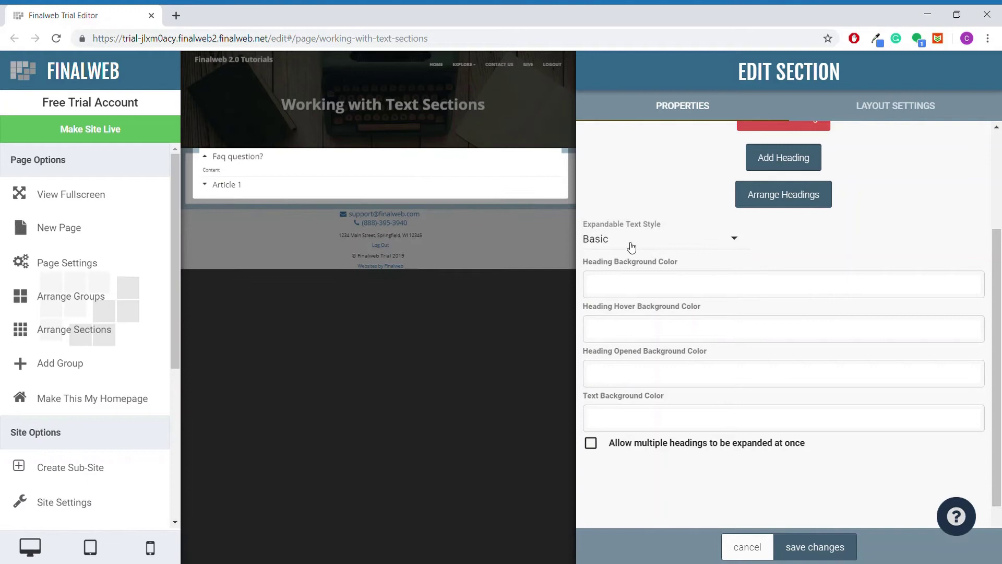
pyautogui.click(626, 238)
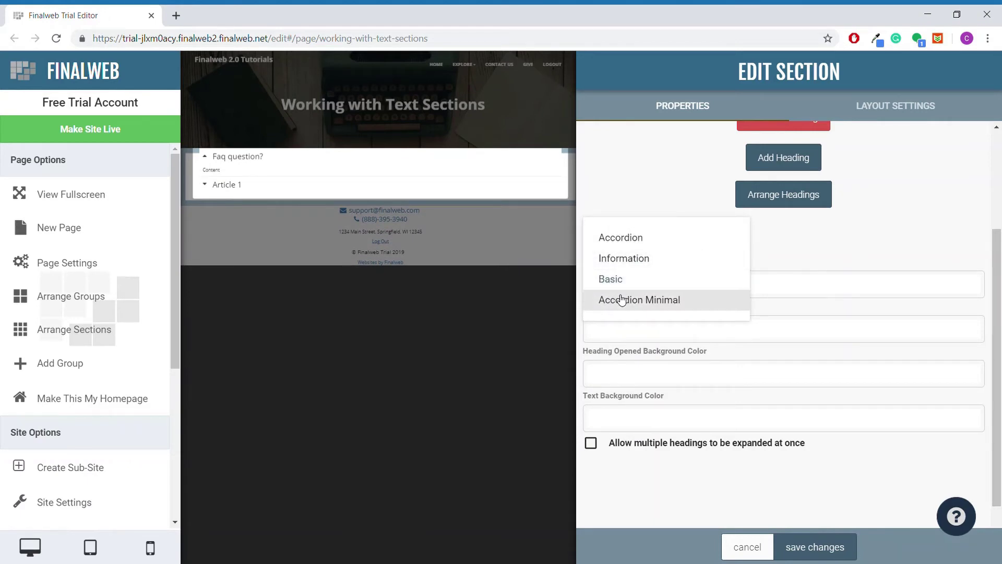
pyautogui.click(621, 299)
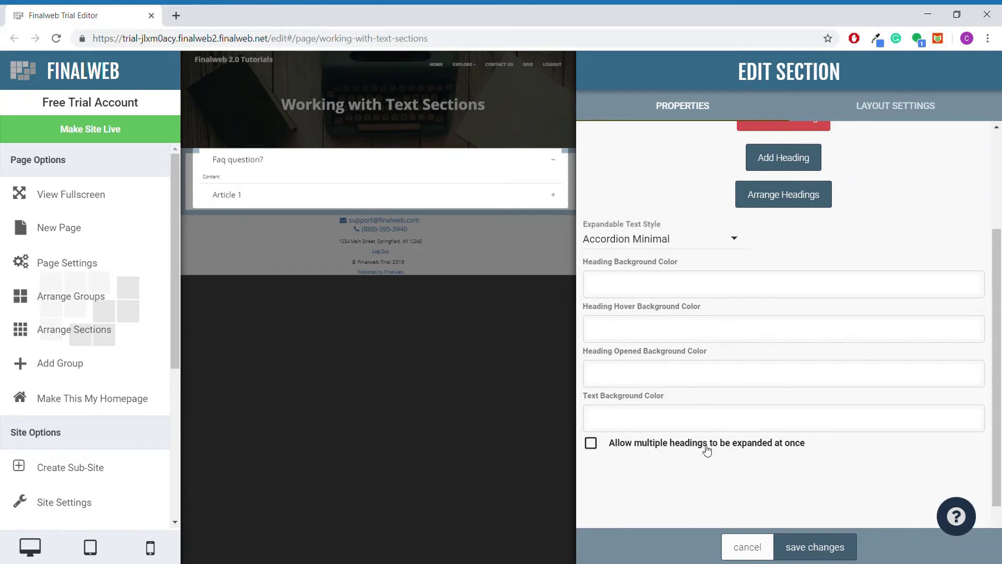
# Step: Set the heading background colour to red B14545
pyautogui.click(642, 292)
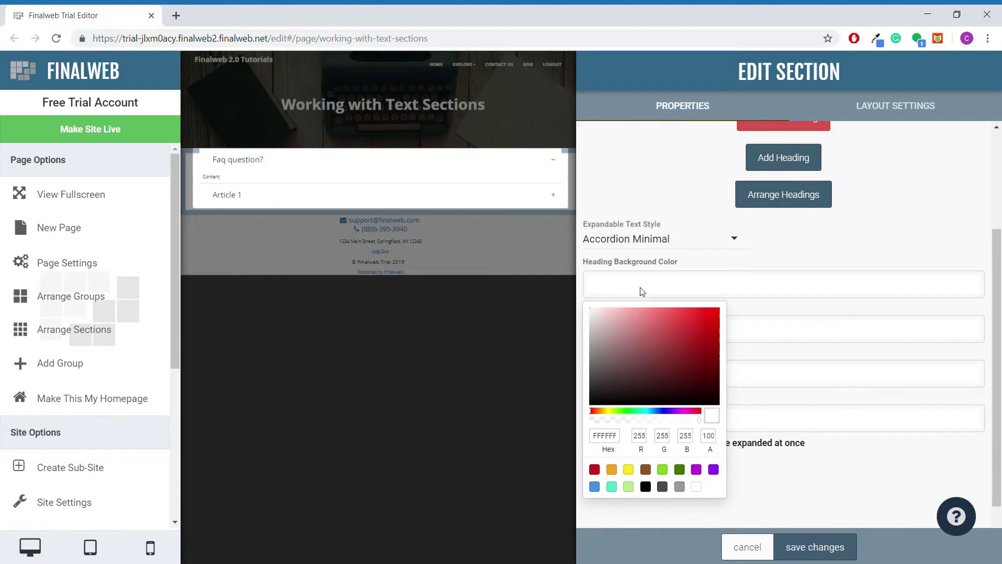
pyautogui.click(670, 337)
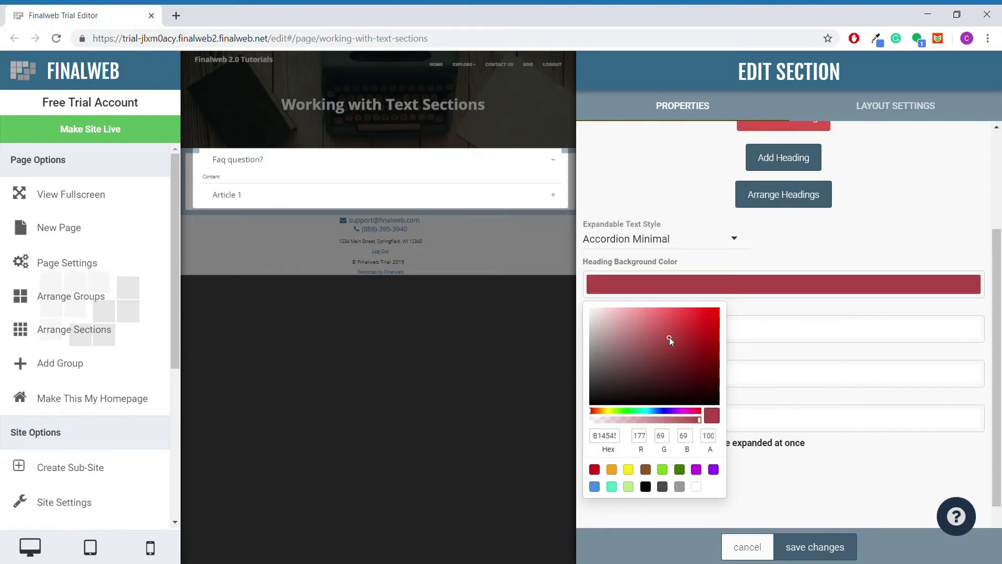
pyautogui.click(746, 261)
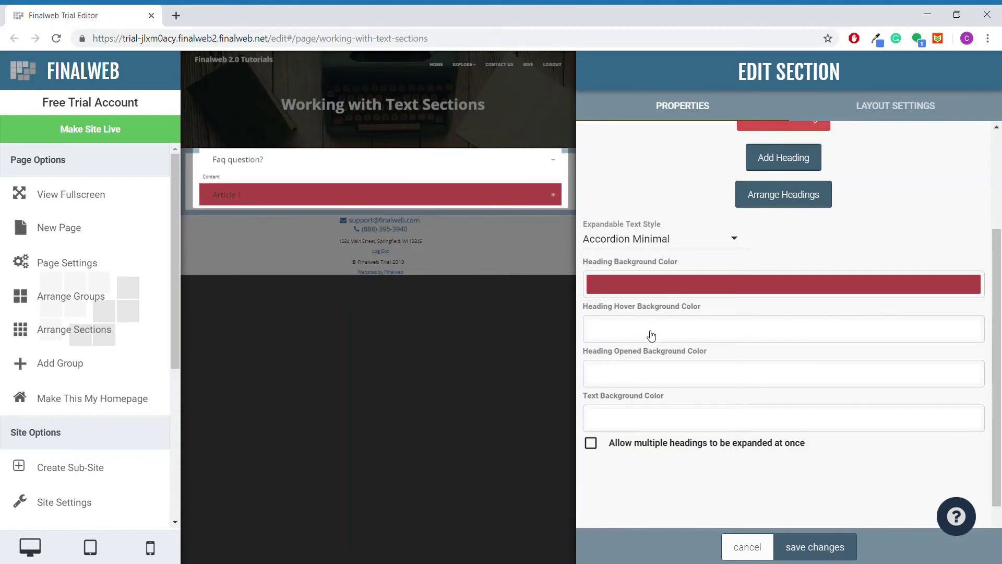
pyautogui.click(525, 160)
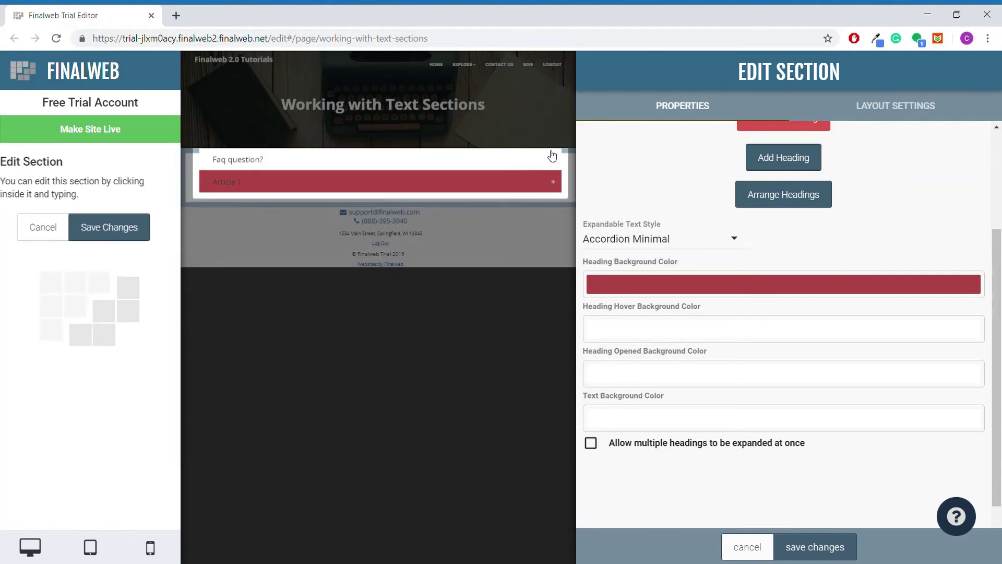
# Step: Set the heading hover colour to dark green 286D35
pyautogui.click(666, 331)
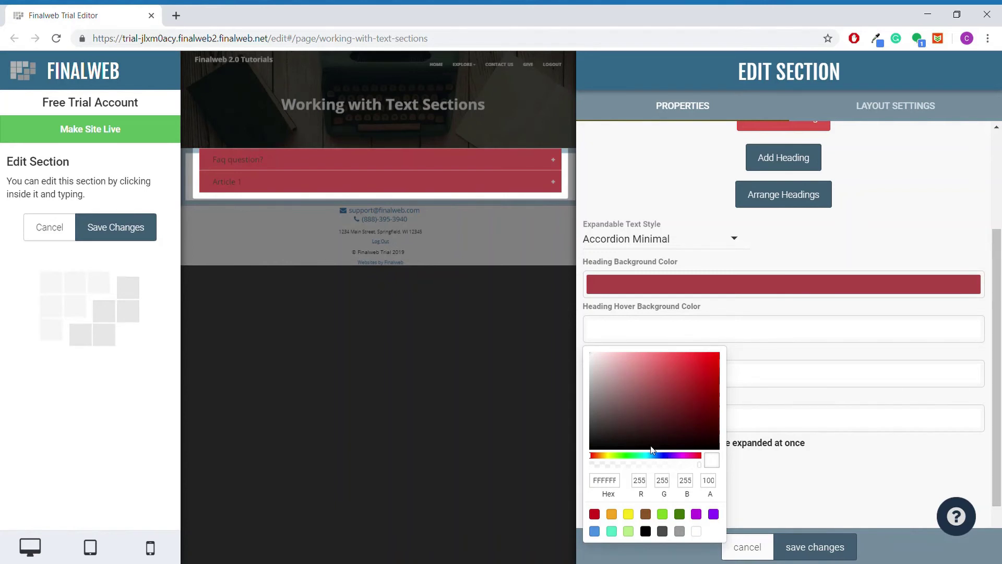
pyautogui.click(631, 454)
pyautogui.click(672, 409)
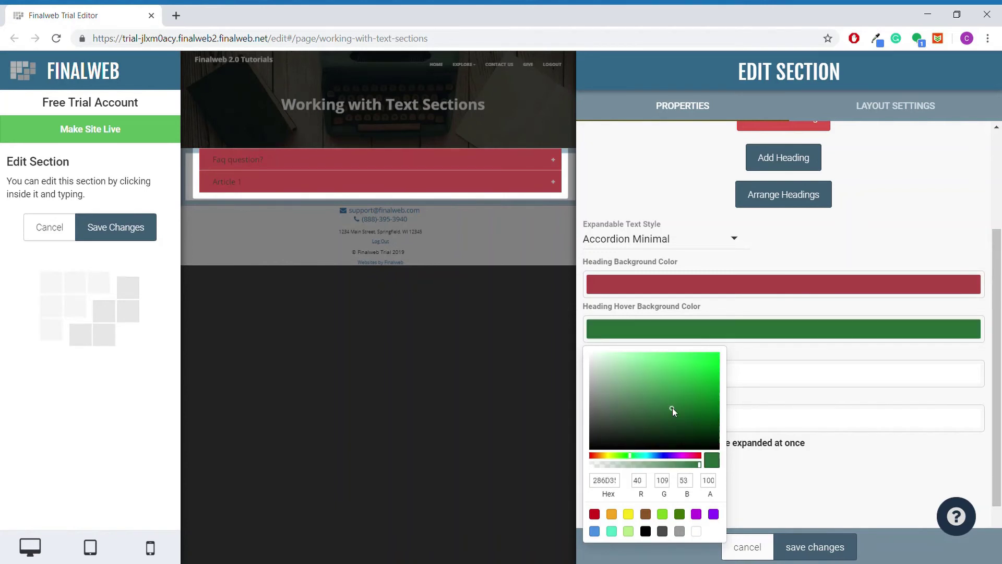
pyautogui.click(696, 311)
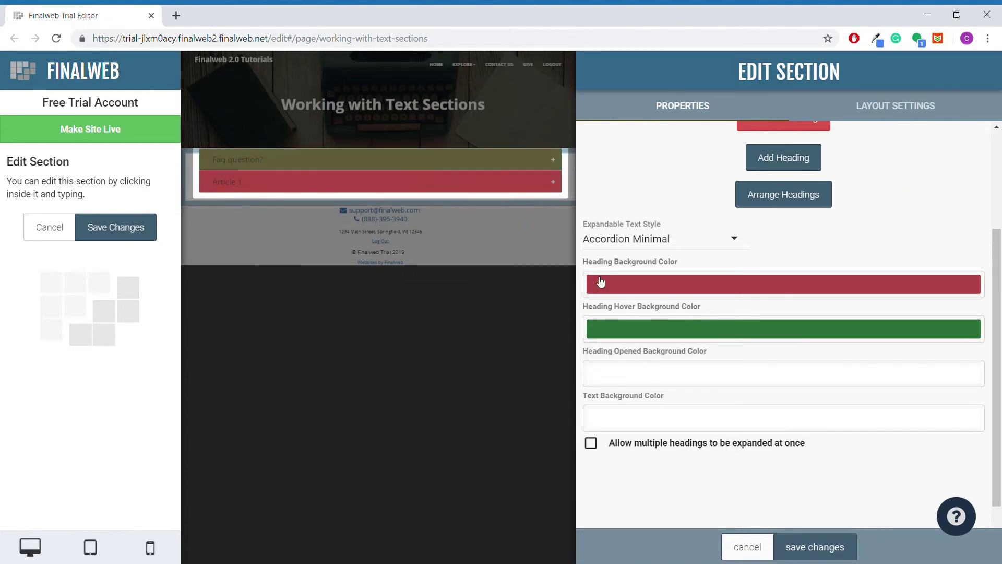
# Step: Set the opened heading colour to navy 2B2481
pyautogui.click(639, 385)
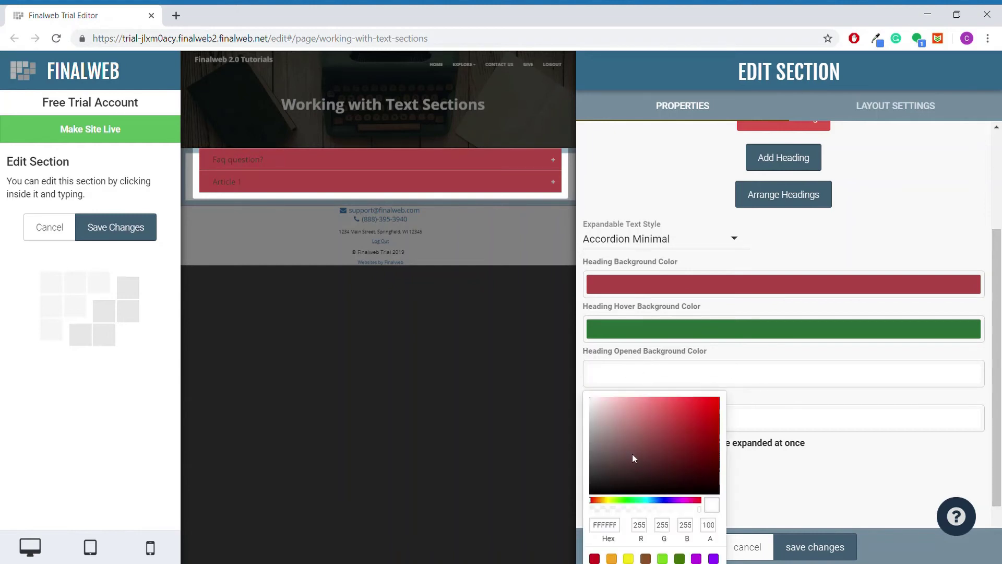
pyautogui.click(664, 500)
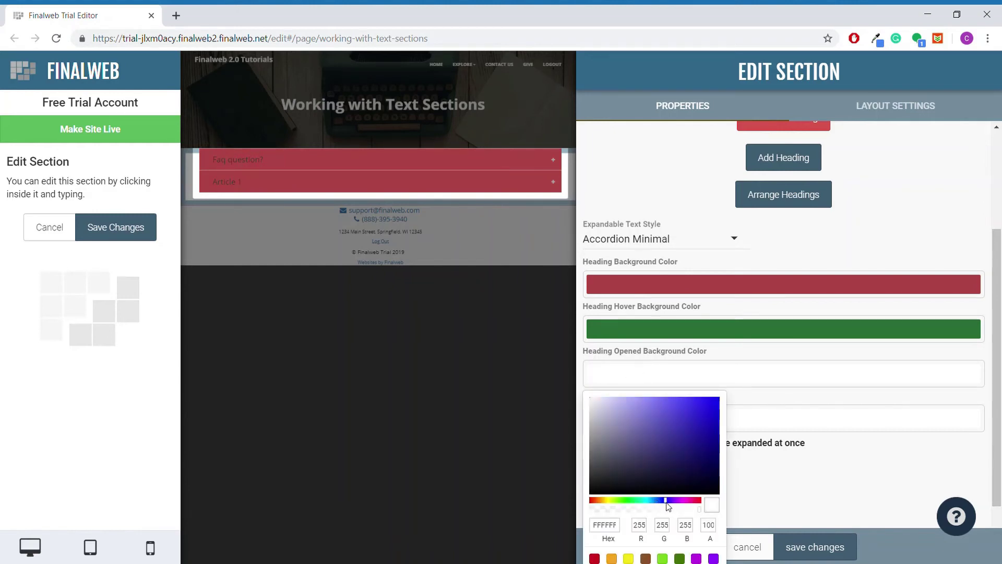
pyautogui.click(684, 444)
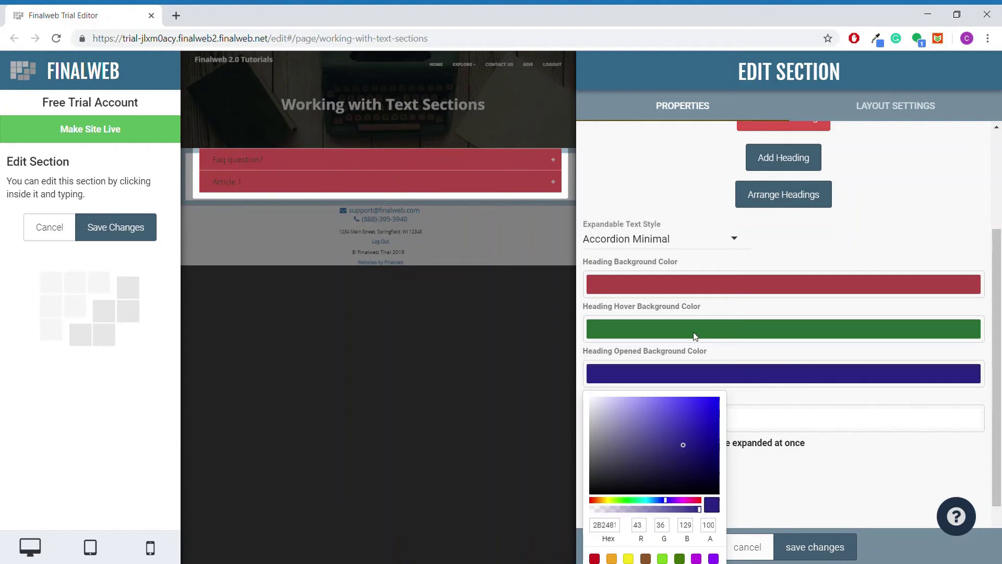
pyautogui.click(693, 356)
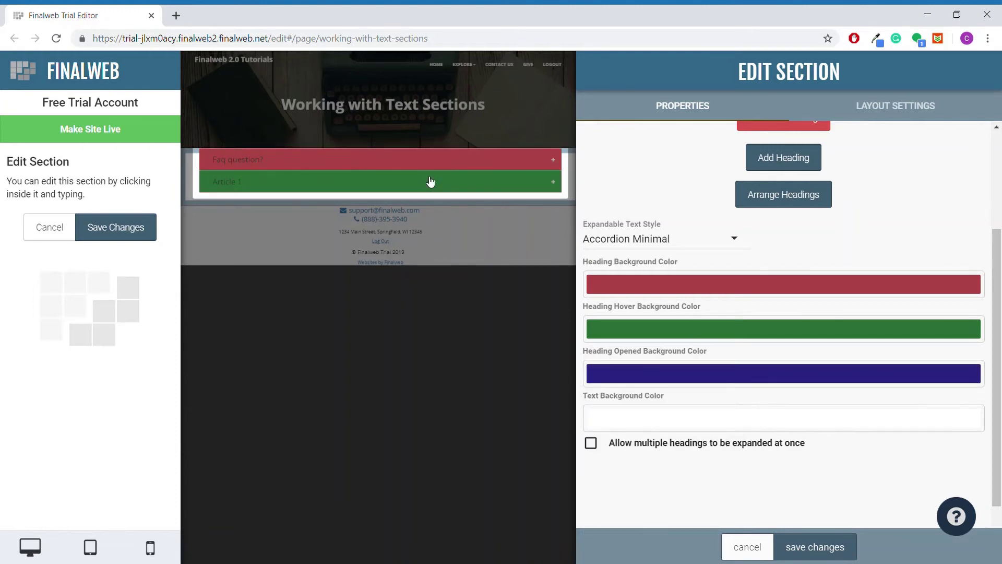
pyautogui.click(431, 182)
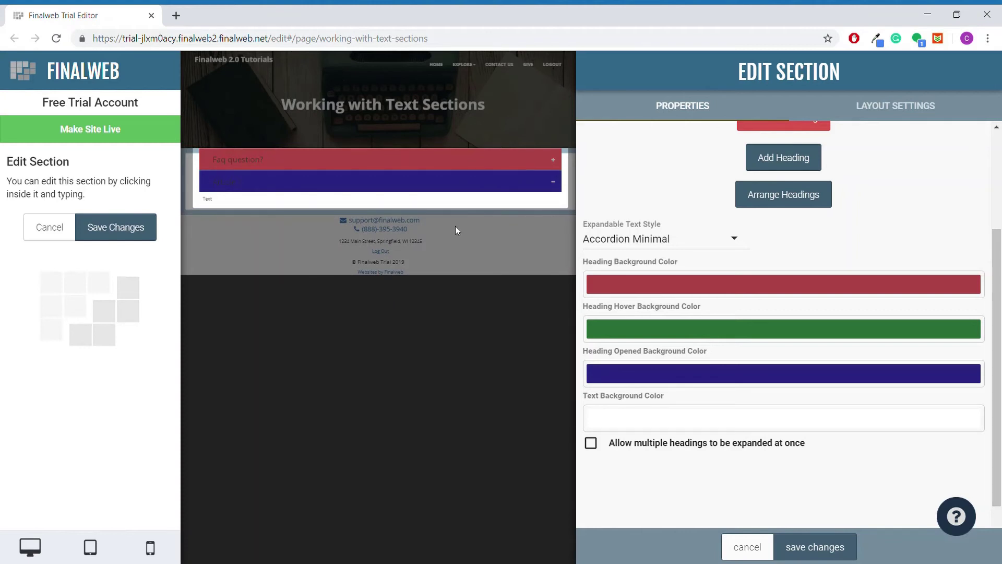
# Step: Set the text panel background colour to gold CFB552
pyautogui.click(615, 418)
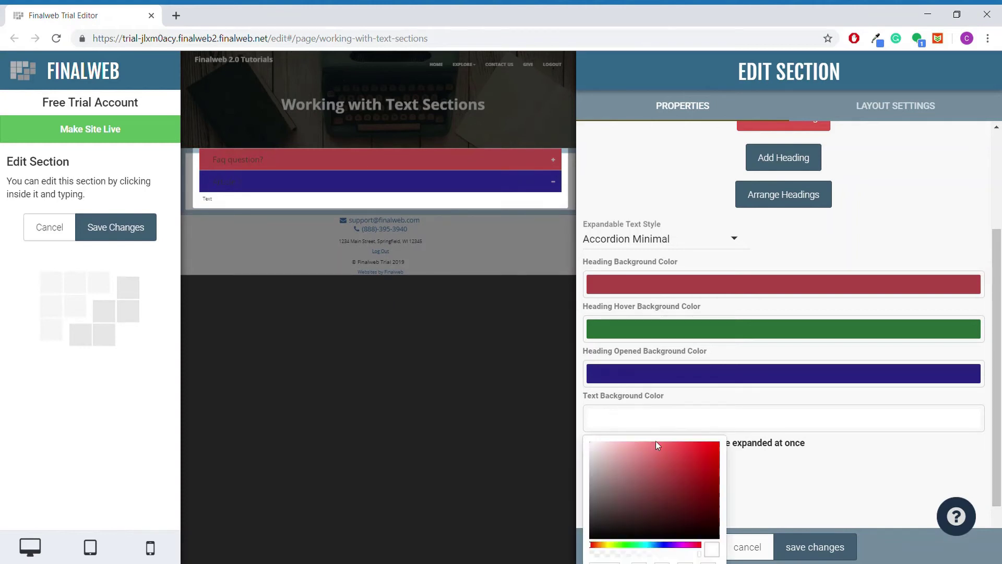
pyautogui.scroll(-1, 642, 525)
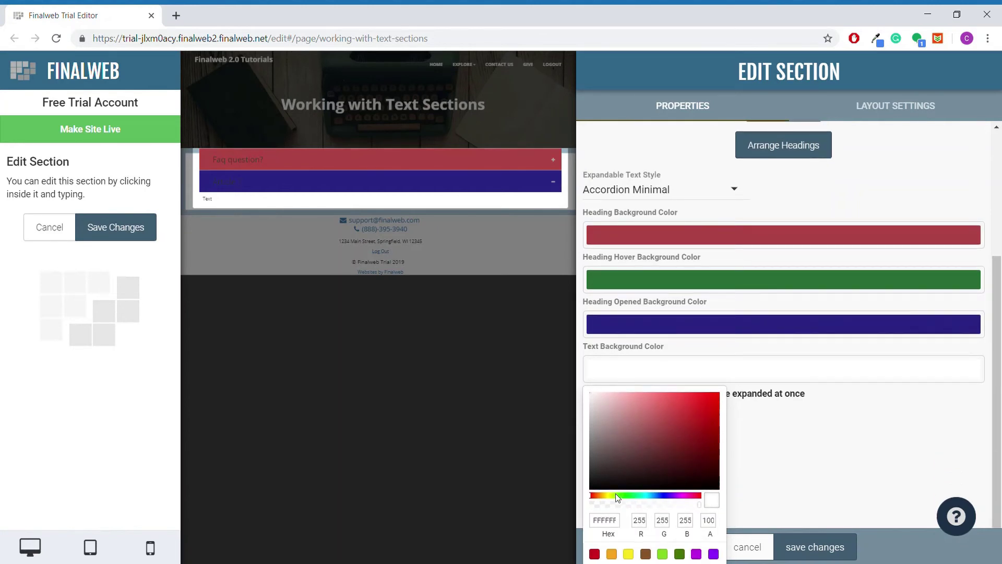
pyautogui.moveTo(617, 496); pyautogui.dragTo(604, 496)
pyautogui.click(668, 410)
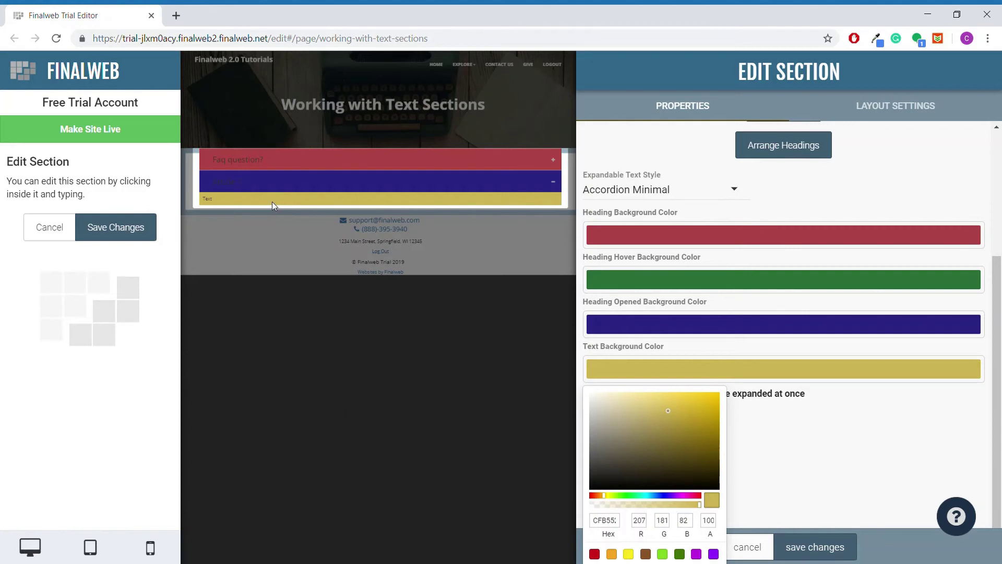
pyautogui.click(302, 156)
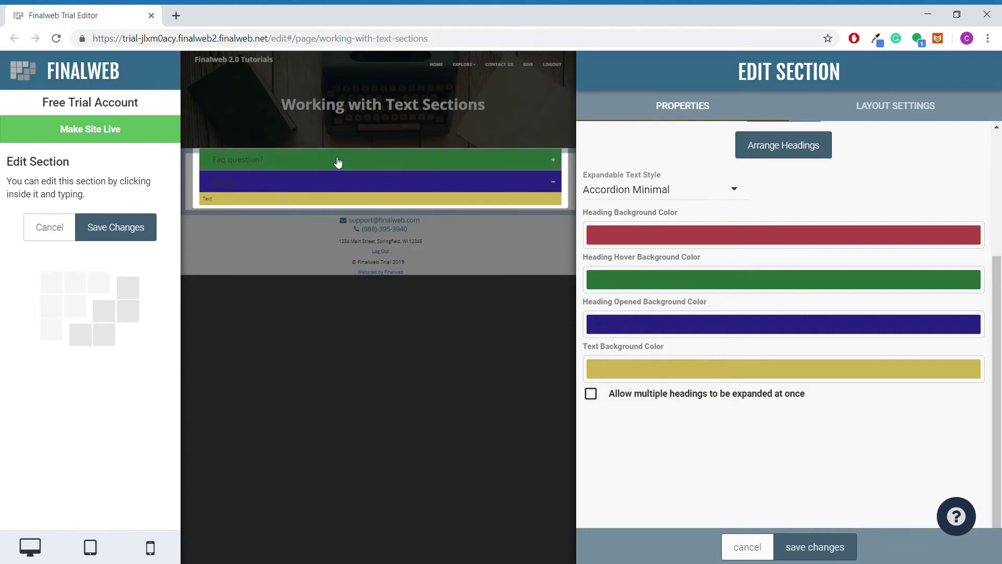
pyautogui.click(337, 163)
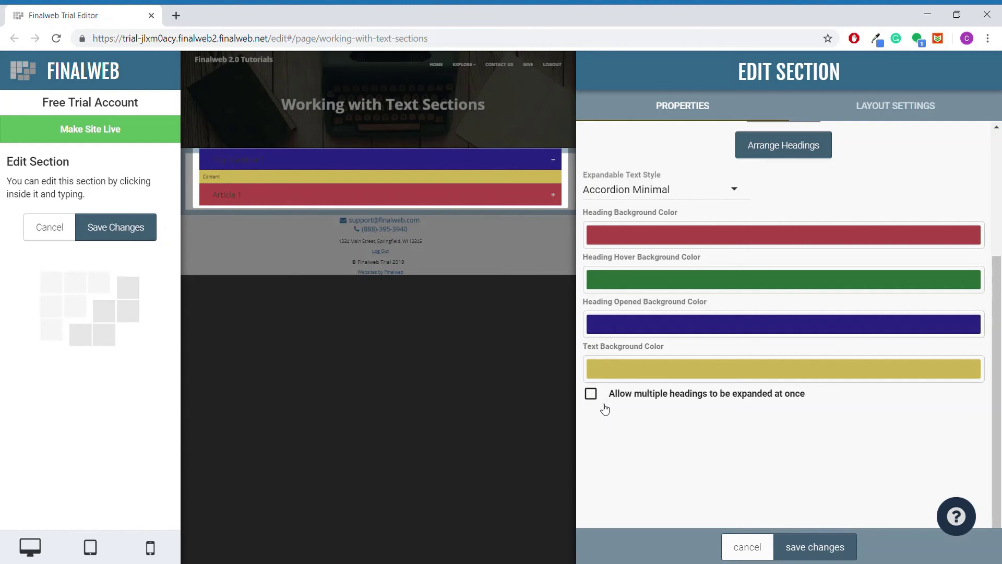
# Step: Enable 'Allow multiple headings to be expanded at once' and expand both Faq question? and Article 1
pyautogui.click(437, 198)
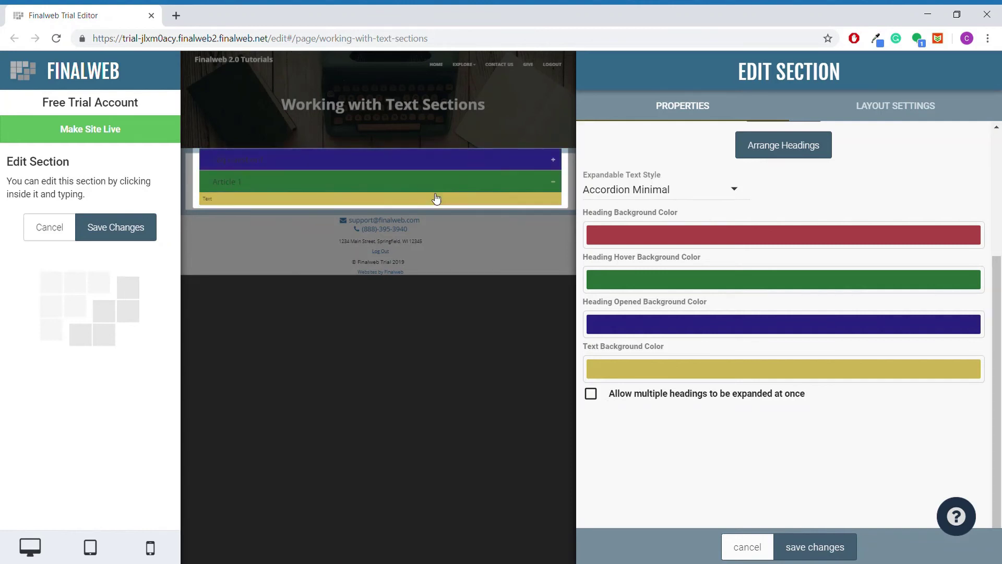
pyautogui.click(434, 166)
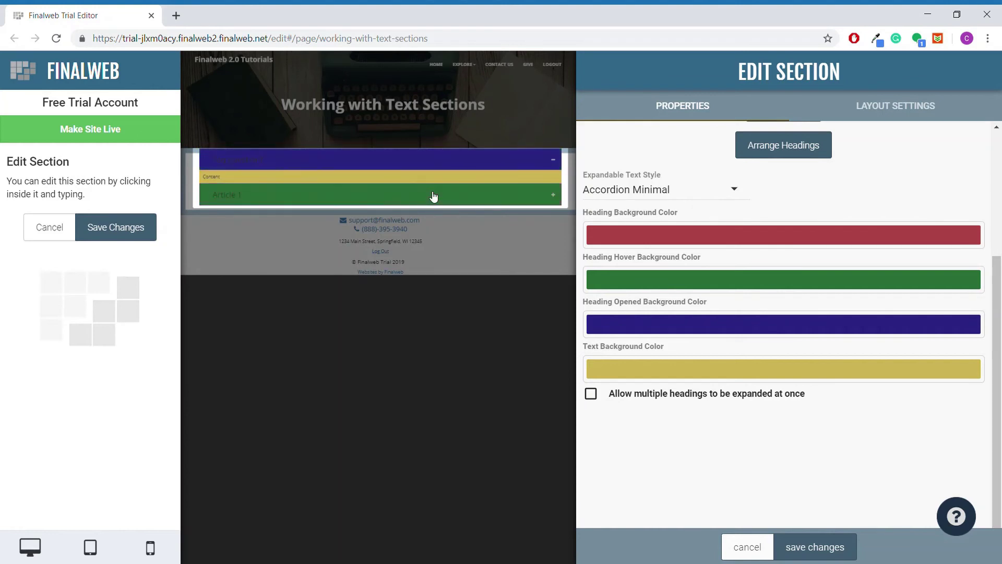
pyautogui.click(433, 197)
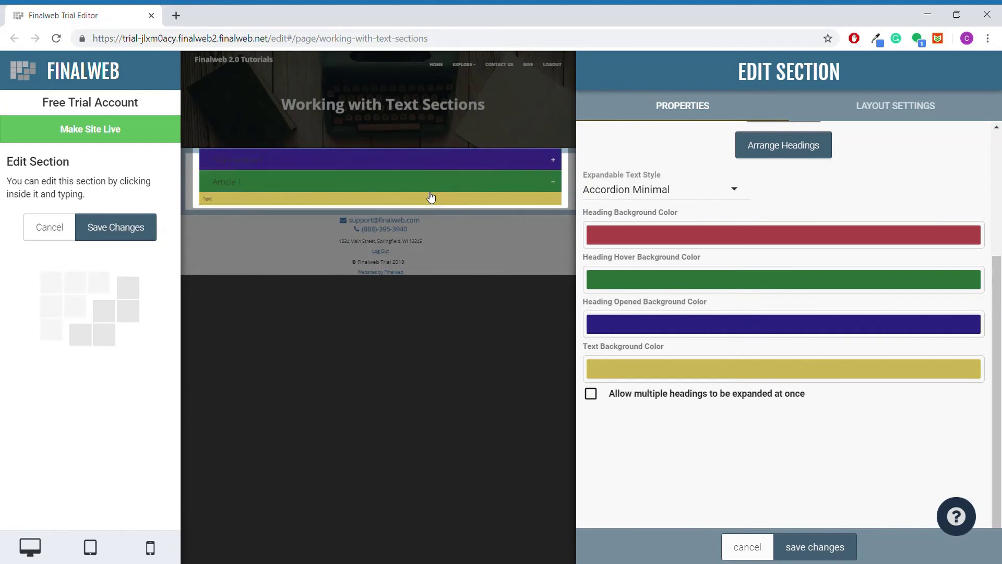
pyautogui.click(592, 396)
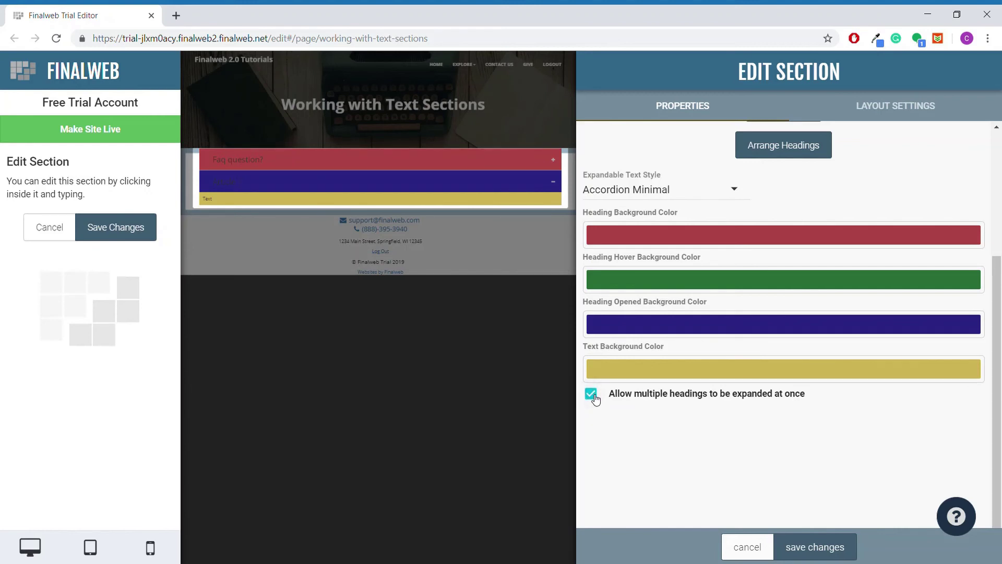
pyautogui.click(421, 167)
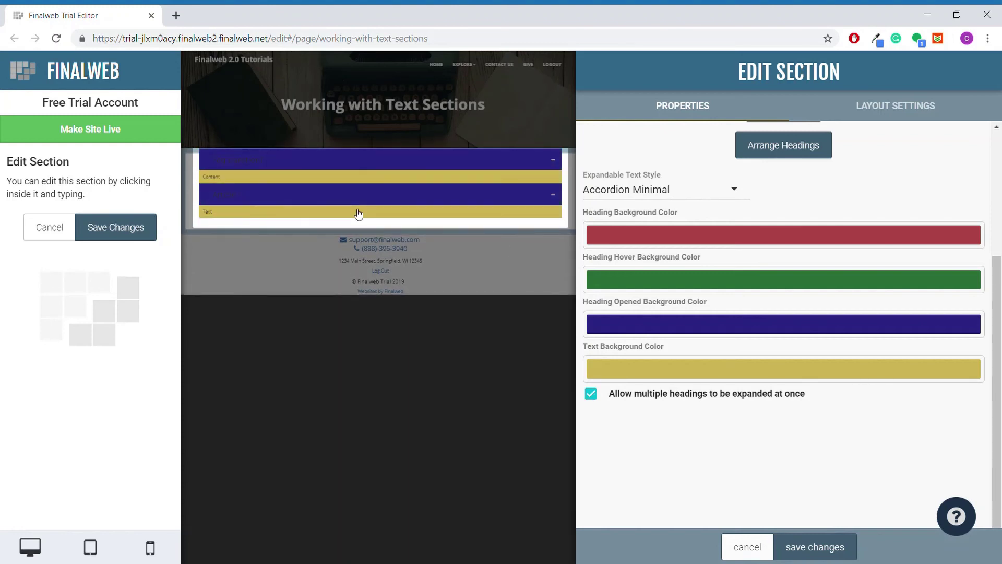
# Step: Raise the accordion heading font size to 31 with the Font Size slider
pyautogui.scroll(-3, 685, 342)
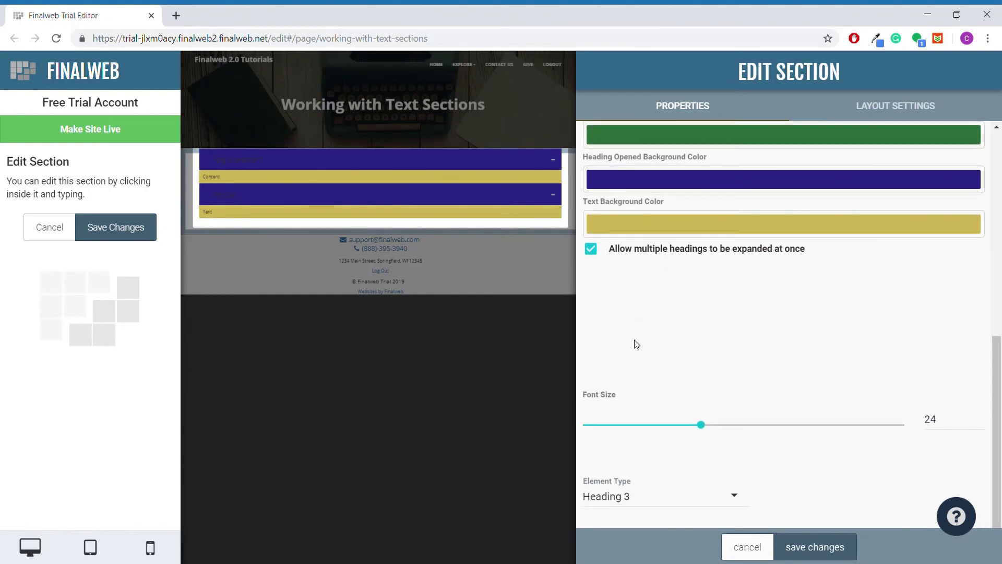
pyautogui.scroll(2, 675, 288)
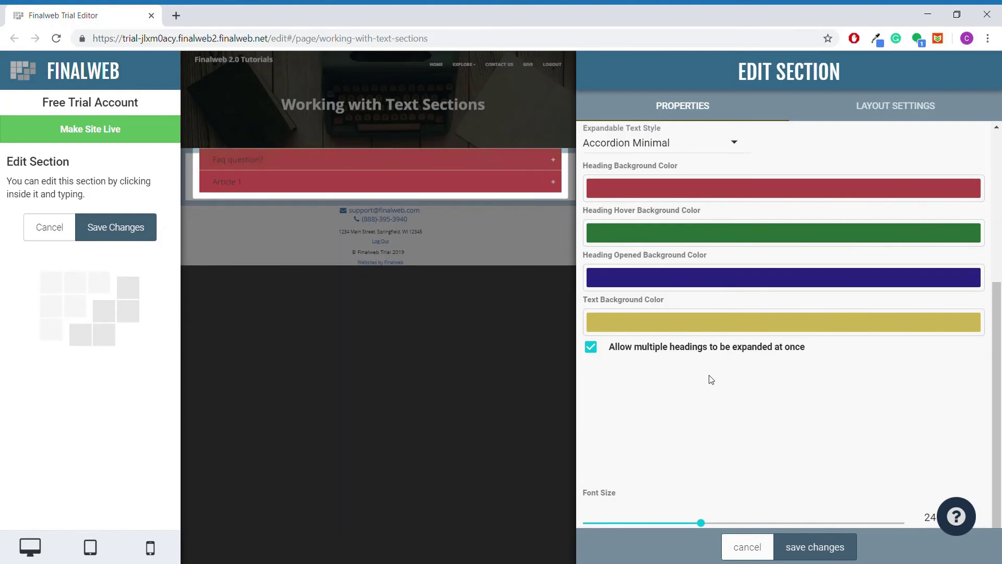
pyautogui.scroll(-2, 711, 379)
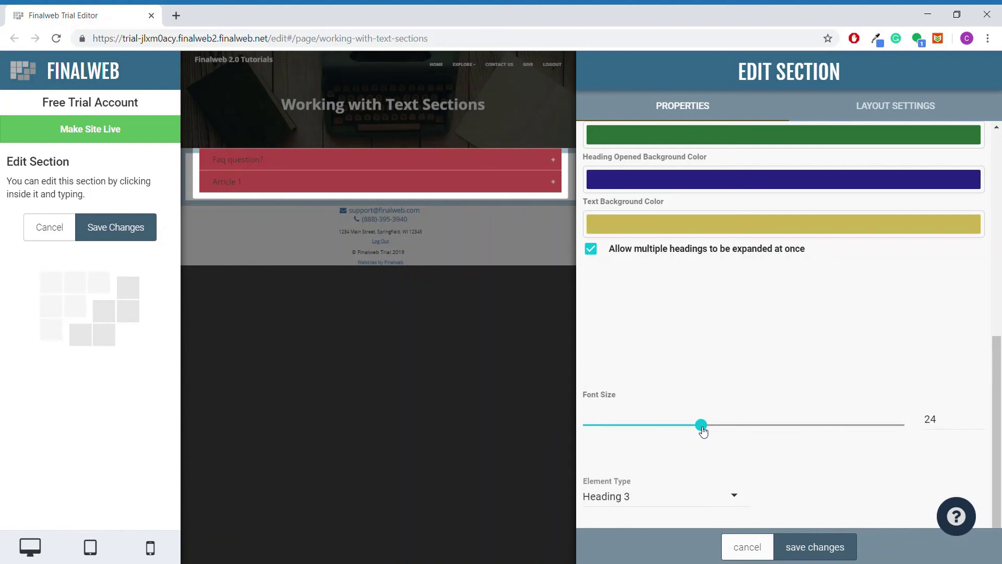
pyautogui.moveTo(704, 431); pyautogui.dragTo(765, 431)
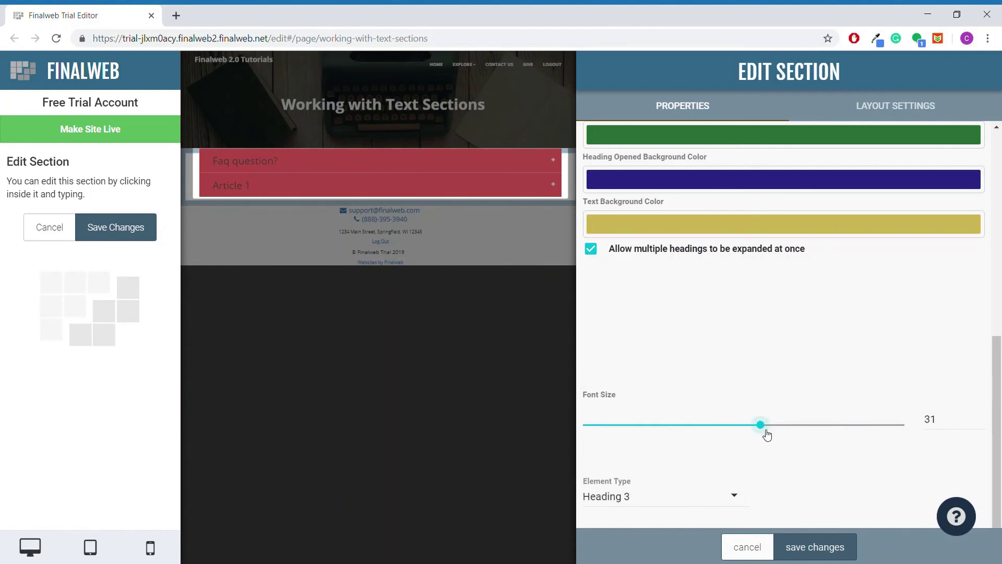
# Step: Set the headings' element type to Heading 1, after trying Heading 5 and Paragraph
pyautogui.click(651, 497)
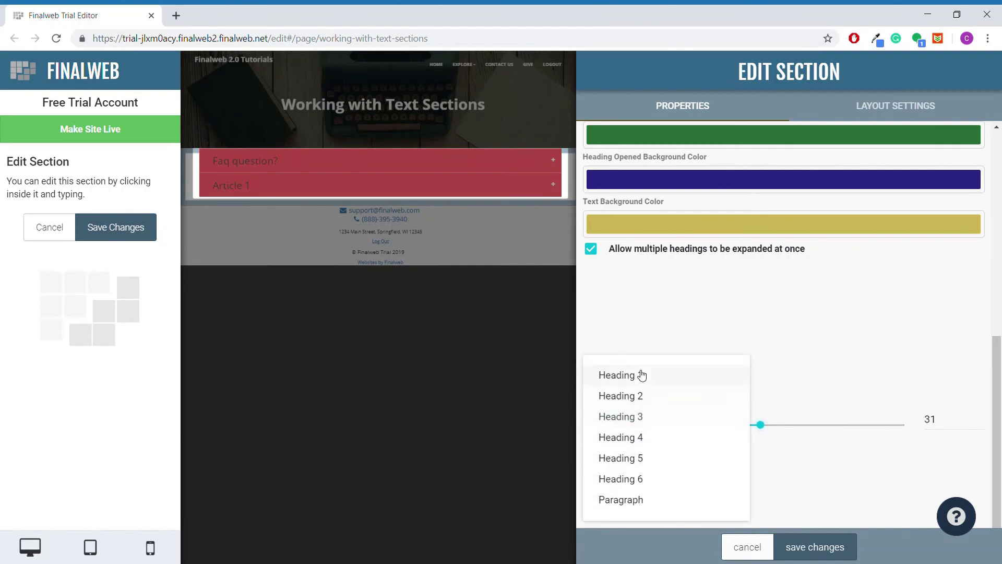
pyautogui.click(640, 457)
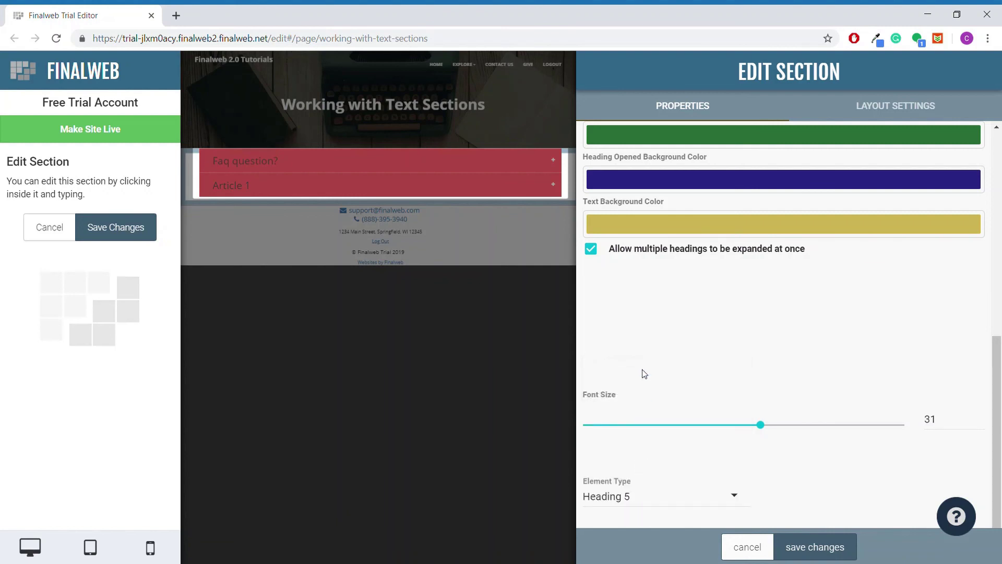
pyautogui.click(635, 510)
pyautogui.click(634, 510)
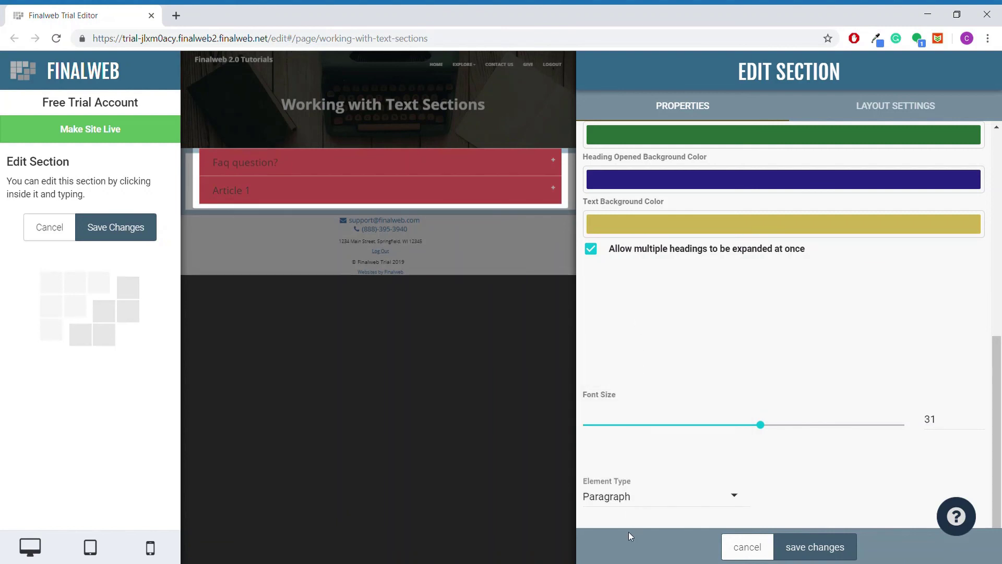
pyautogui.click(635, 501)
pyautogui.click(631, 375)
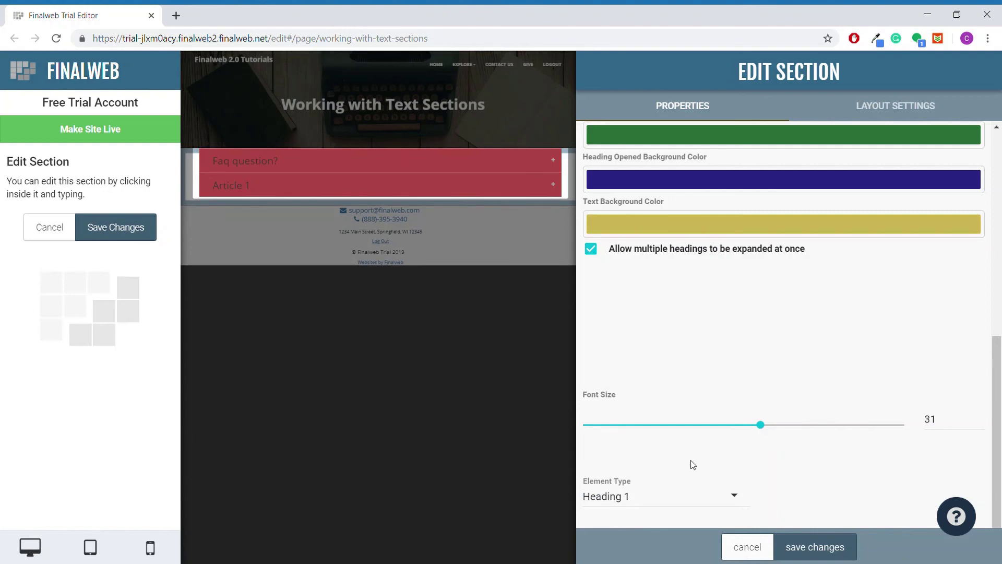
# Step: Switch the Edit Section panel to the LAYOUT SETTINGS tab
pyautogui.click(896, 107)
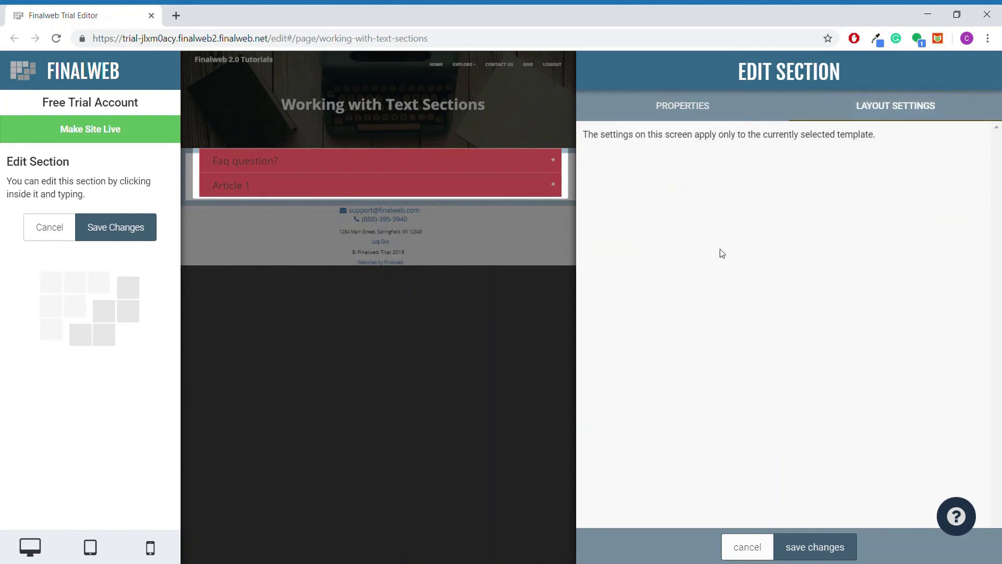